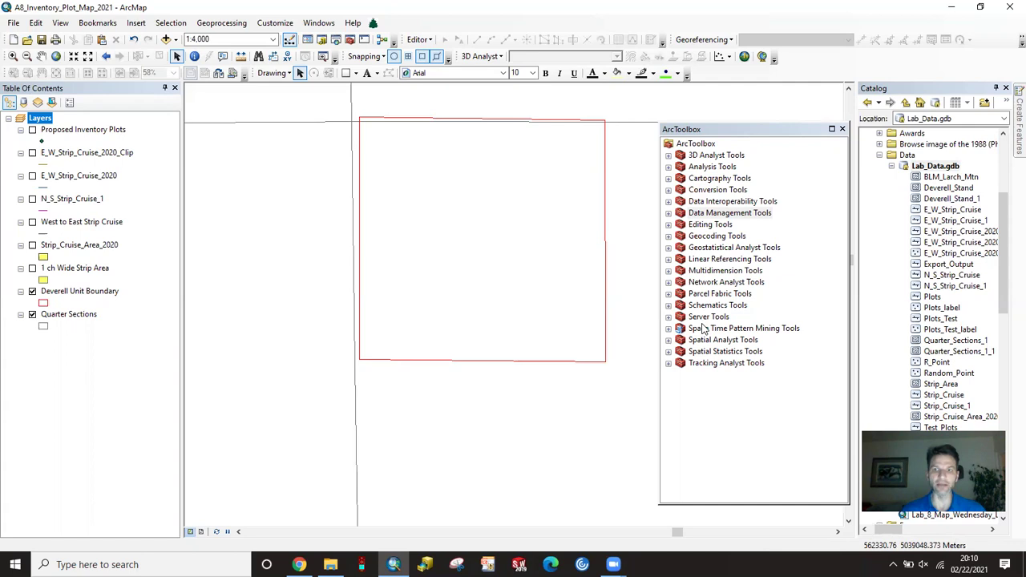
Open the Create Random Points tool from the Data Management Sampling toolset.
click(669, 214)
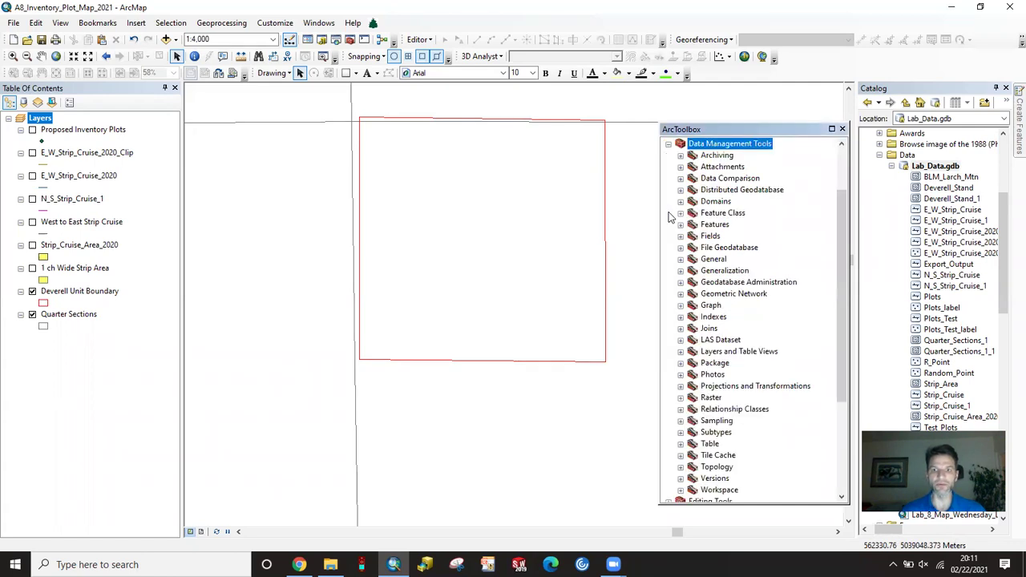
click(681, 421)
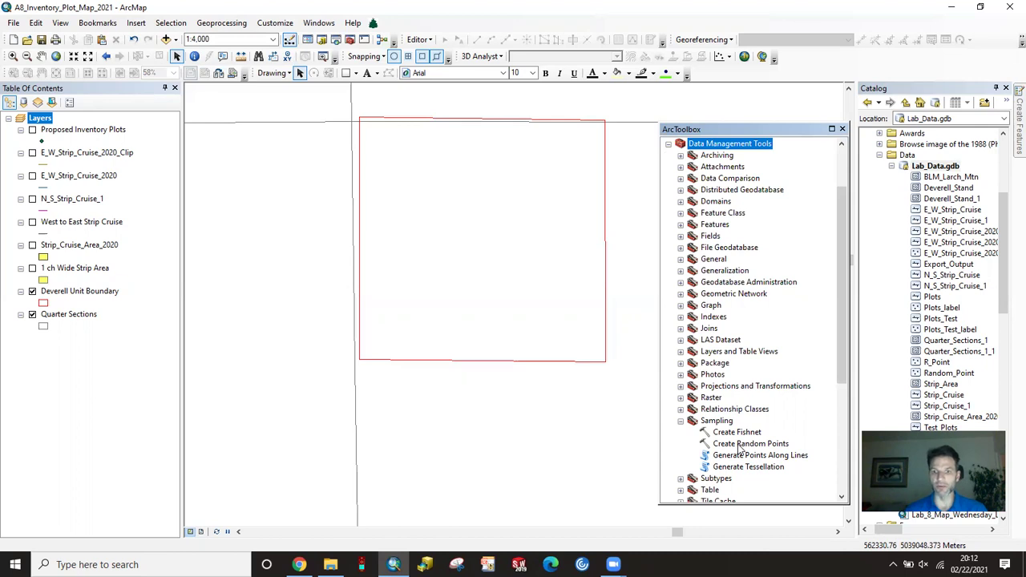
click(746, 444)
Open Create Random Points and name the output point feature class Random.
double_click(739, 446)
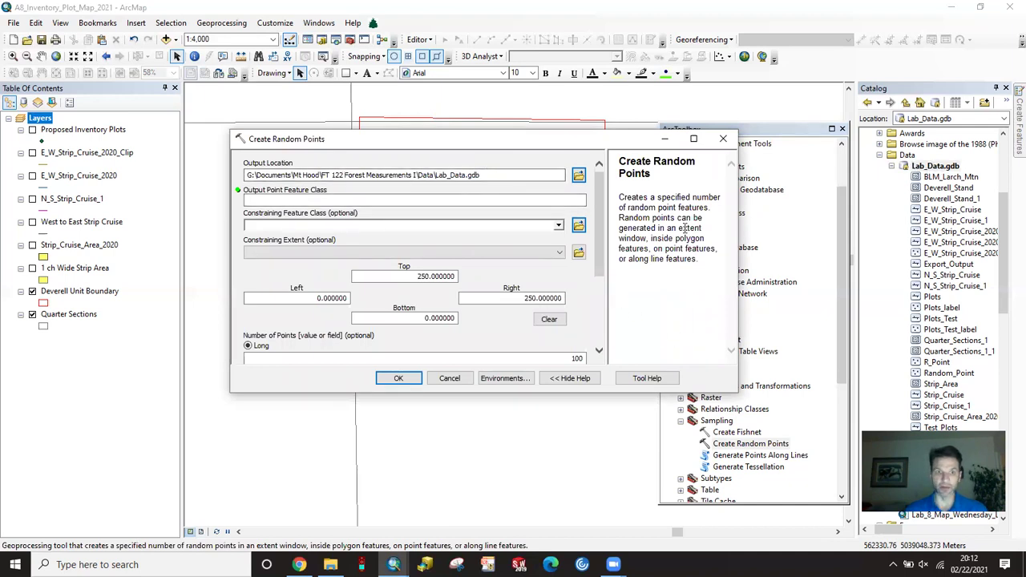
click(295, 202)
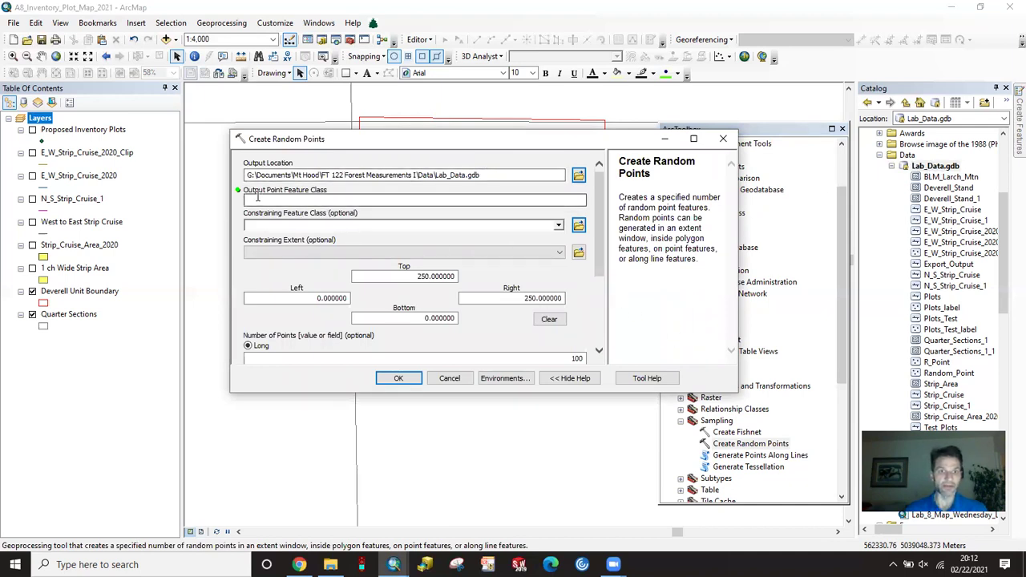
click(279, 201)
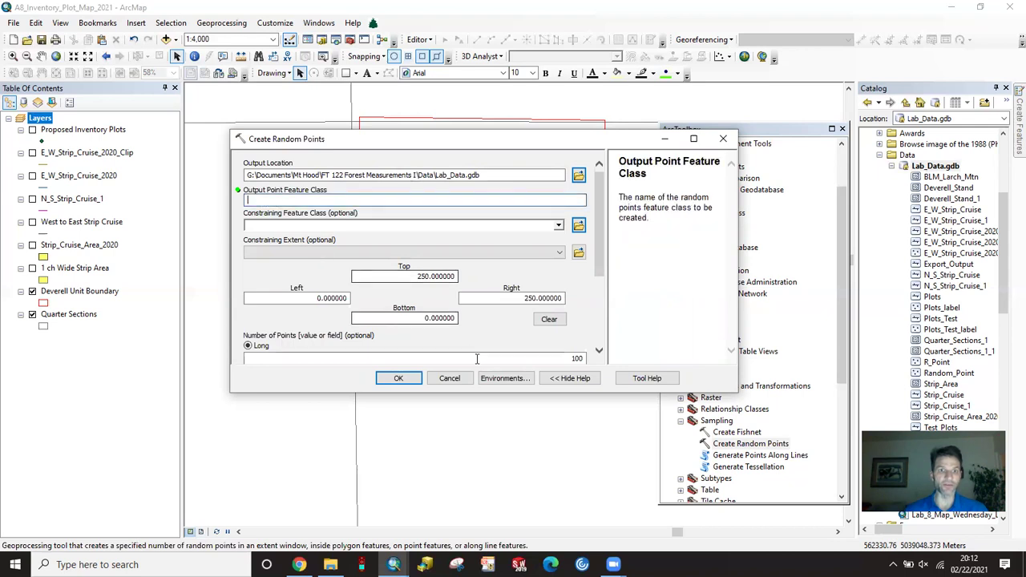
text(Random)
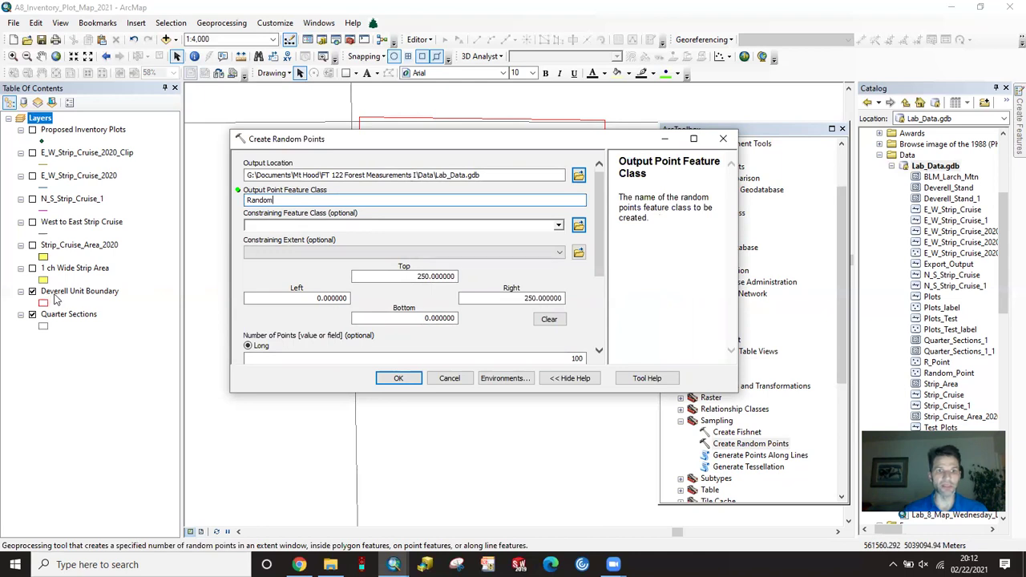
Constrain the random points to Deverell Unit Boundary and set Number of Points to 1.
click(558, 226)
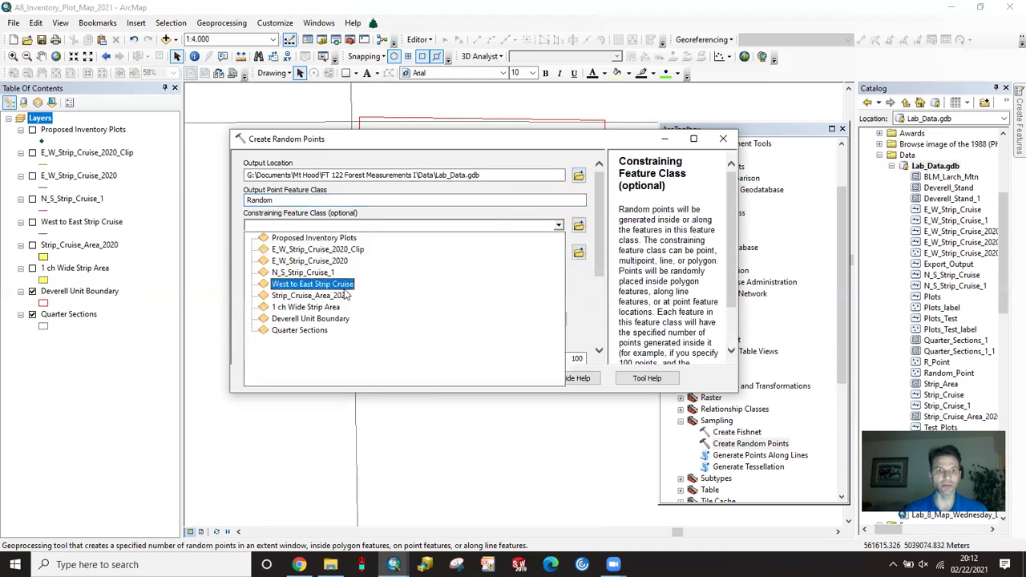
click(315, 320)
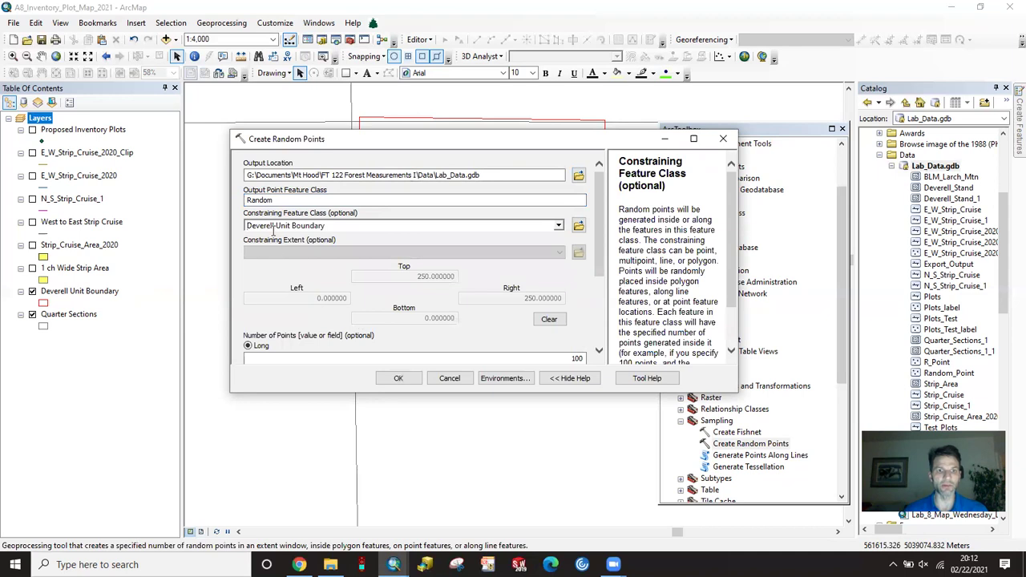
scroll(505, 286, down, 1)
scroll(505, 286, down, 1)
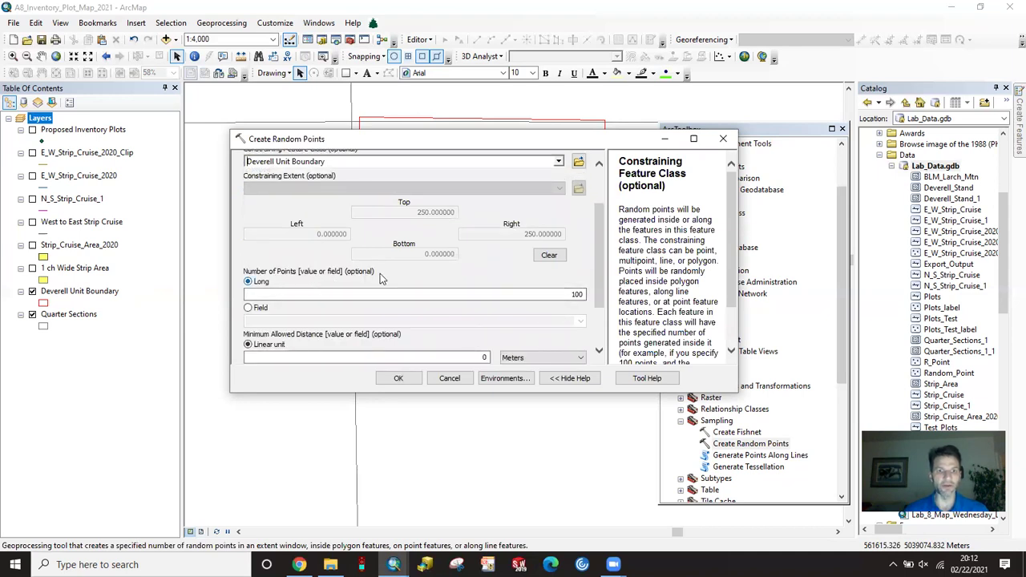
double_click(577, 294)
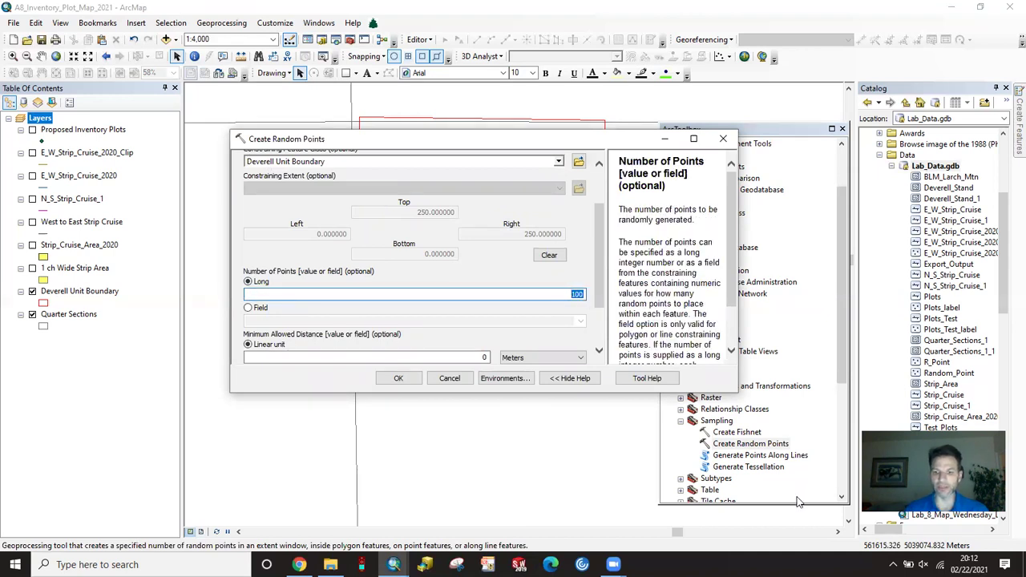
text(1)
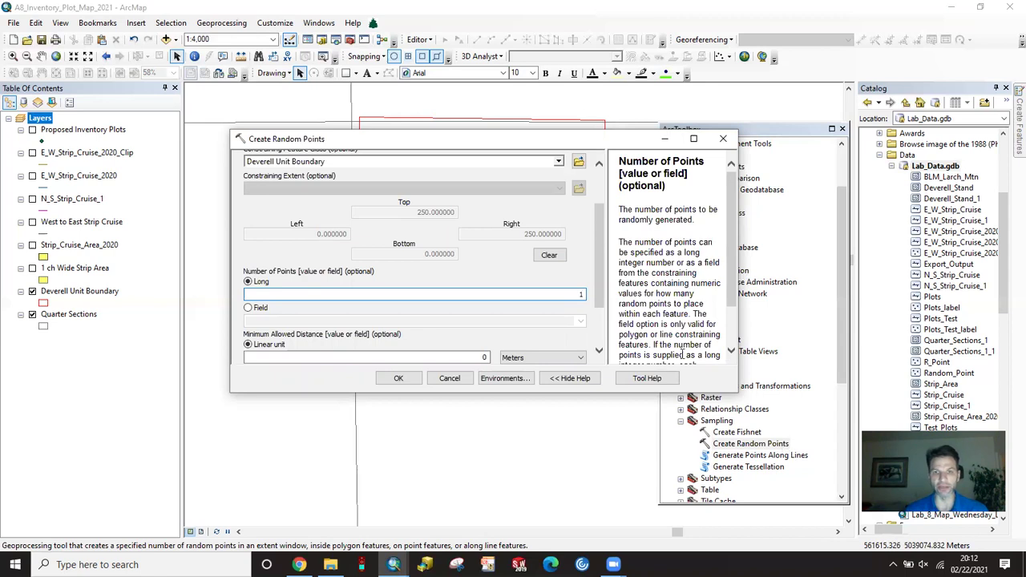
drag(599, 289, 596, 328)
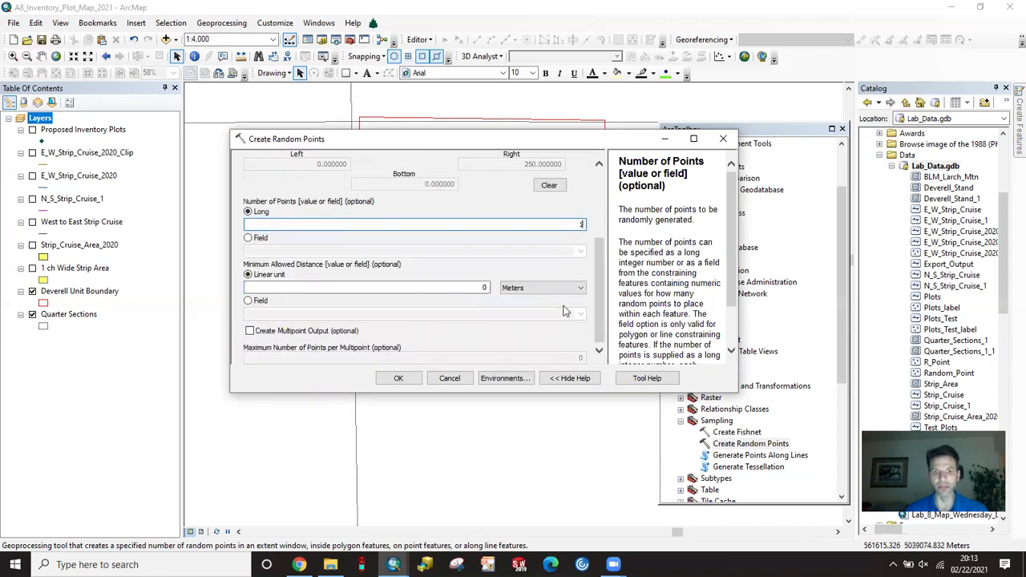
Run Create Random Points to add the single-point Random layer.
click(398, 379)
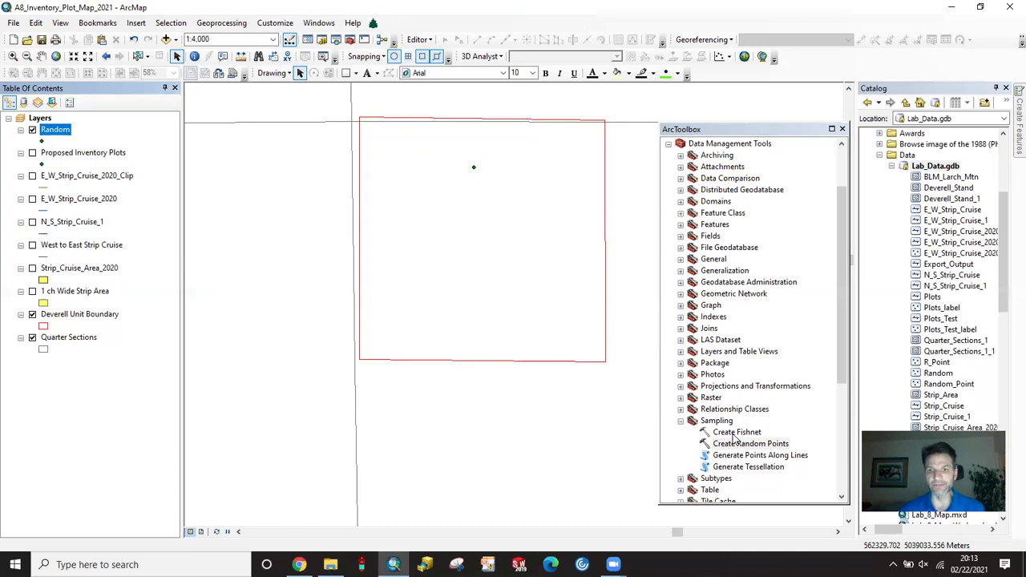
Open Create Fishnet and save its output as Sample_Plots in Lab_Data.gdb.
double_click(734, 433)
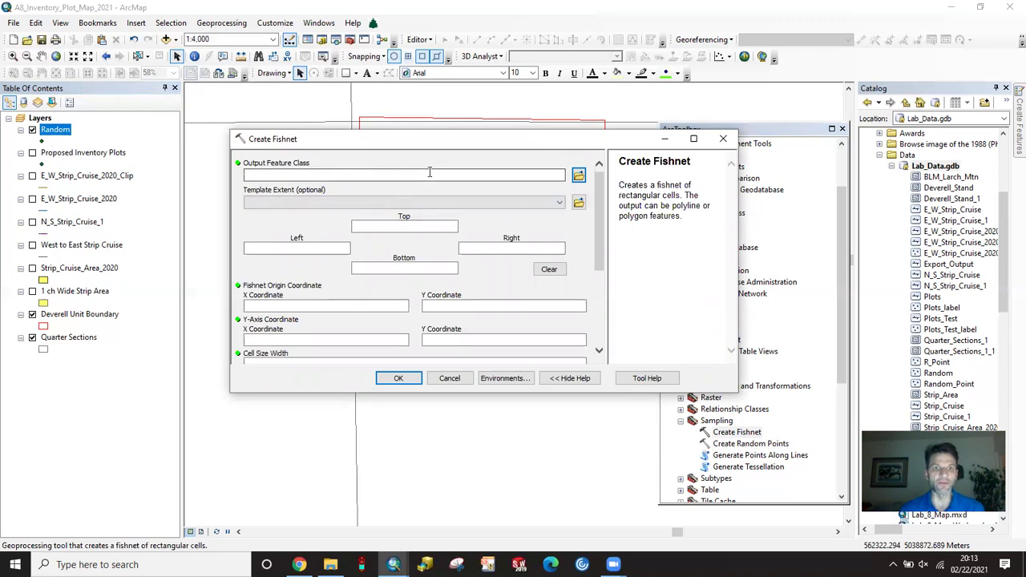
click(578, 175)
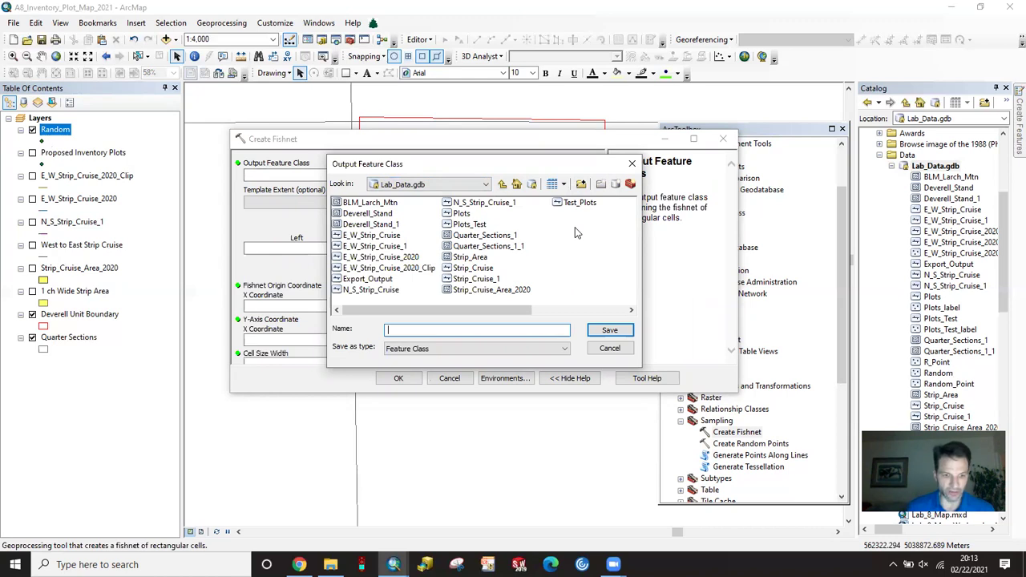
text(Sample_Plots)
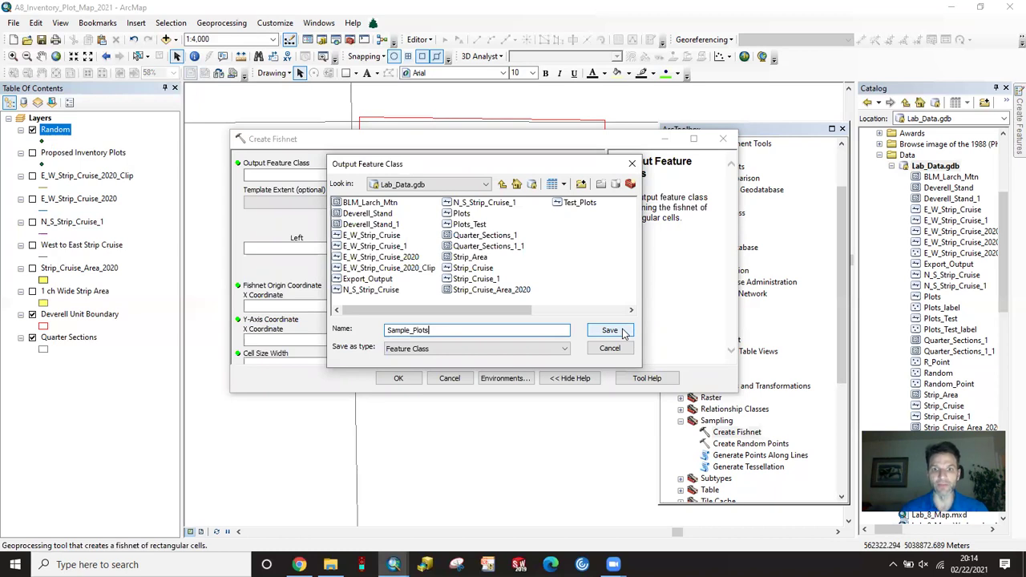
click(624, 334)
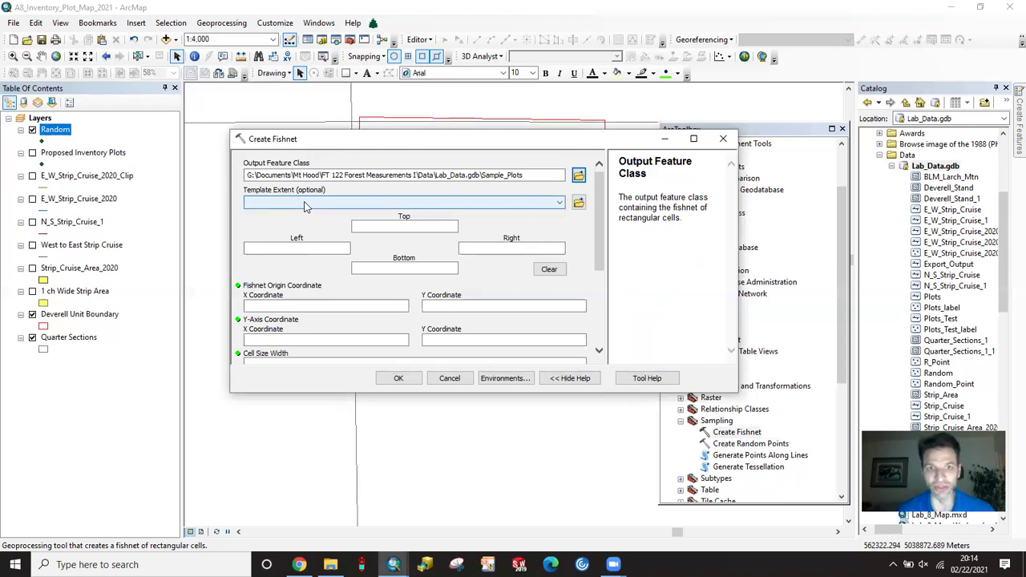
Set the fishnet template extent to Same as layer Deverell Unit Boundary.
click(561, 206)
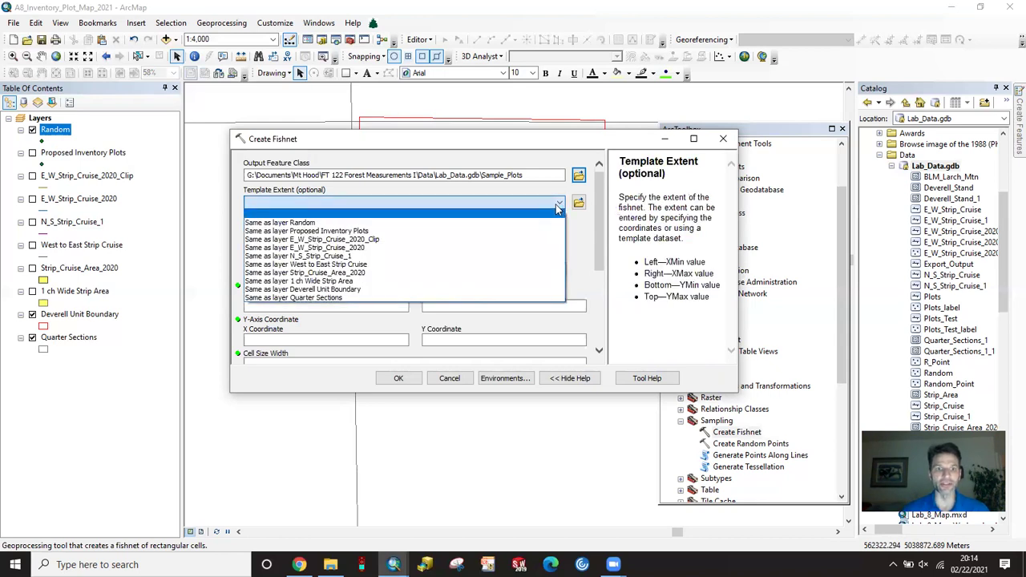
click(381, 291)
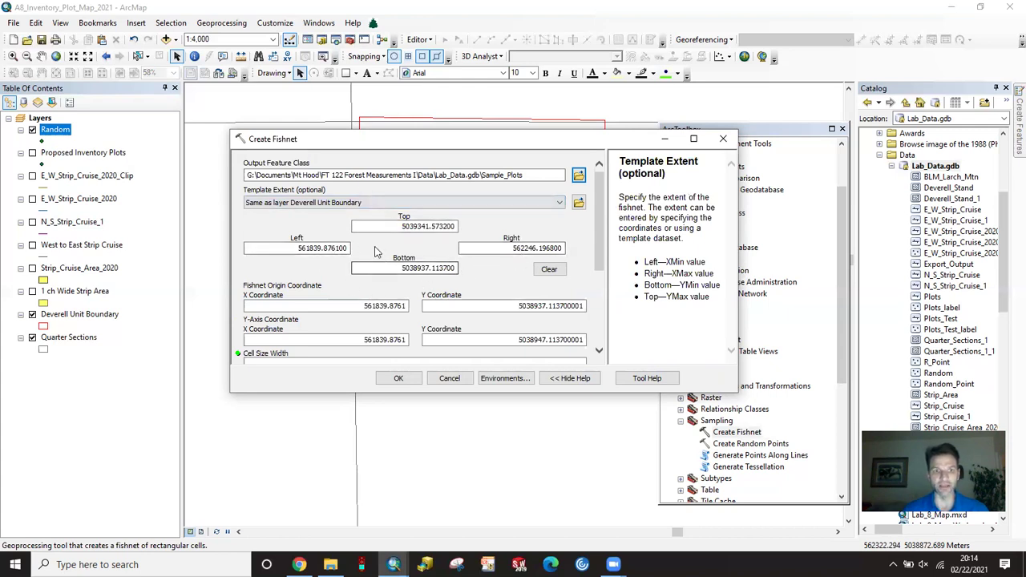
scroll(553, 256, down, 3)
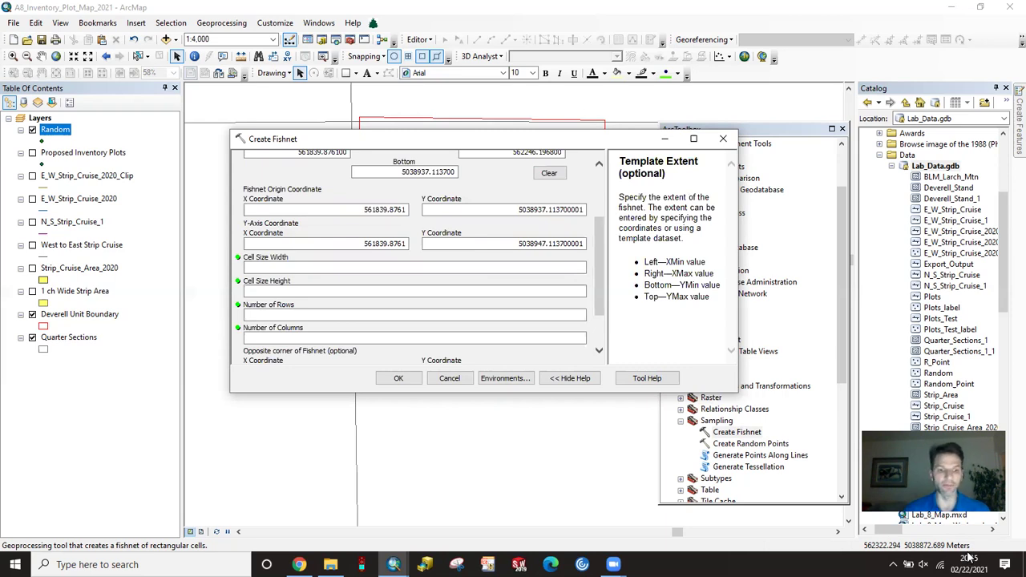
Set the fishnet cell width and height to 53.35.
click(575, 266)
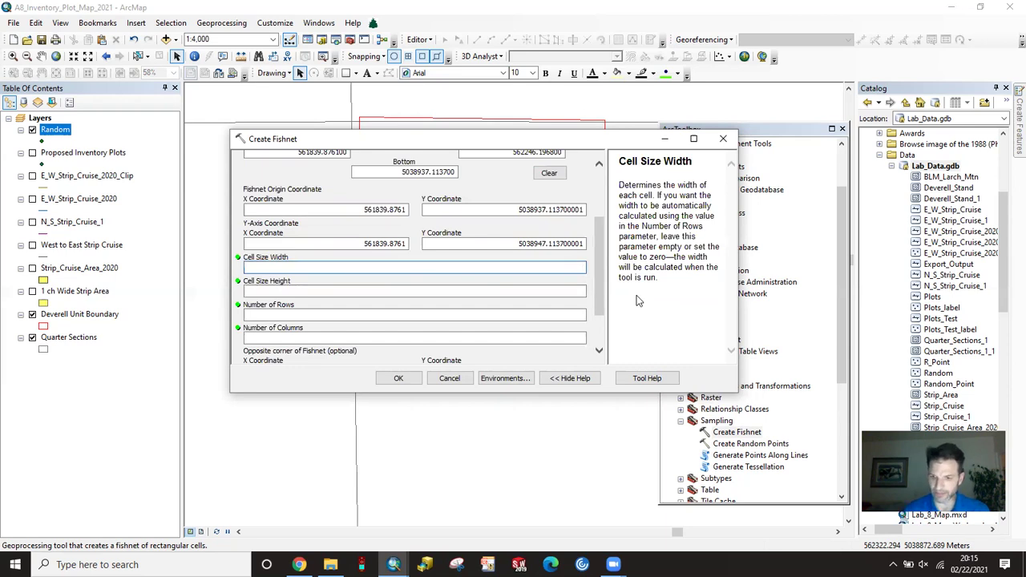
text(53.35)
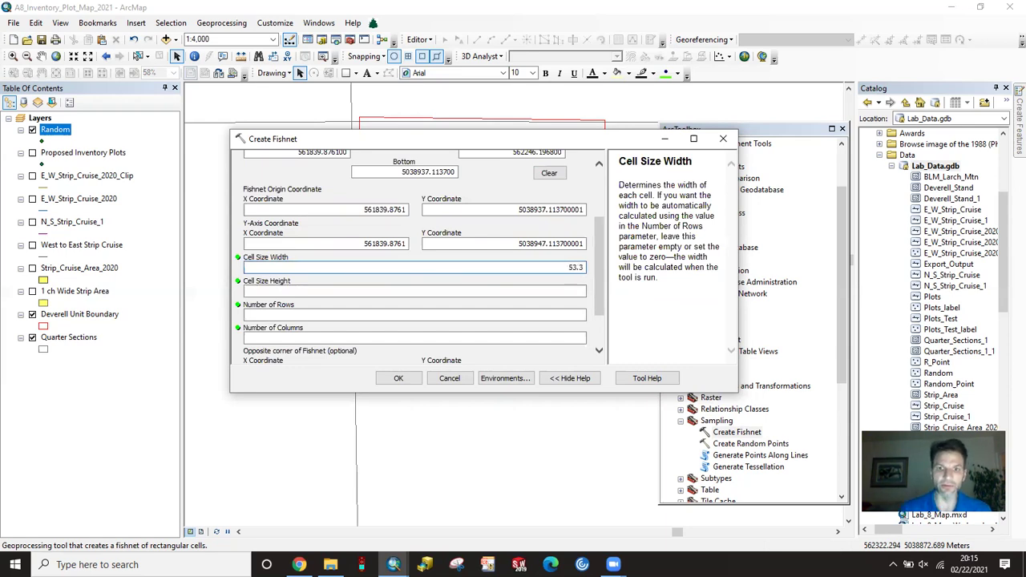
click(577, 292)
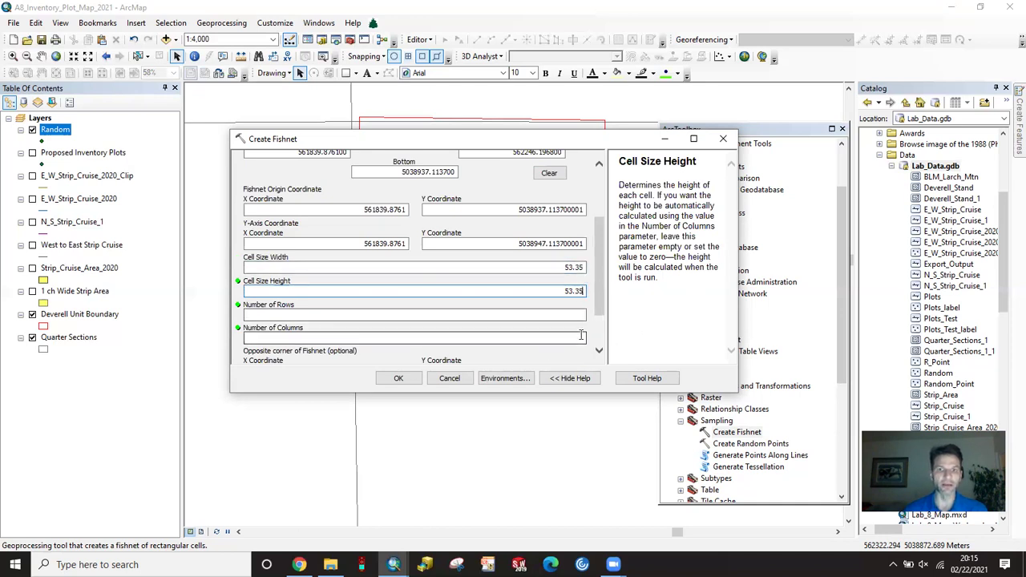
click(245, 319)
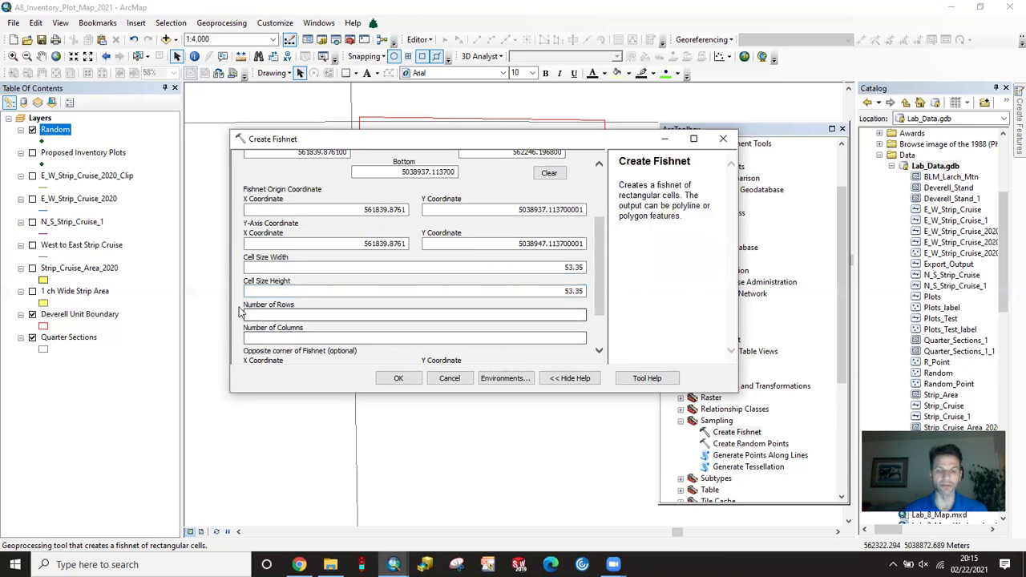
scroll(240, 318, down, 3)
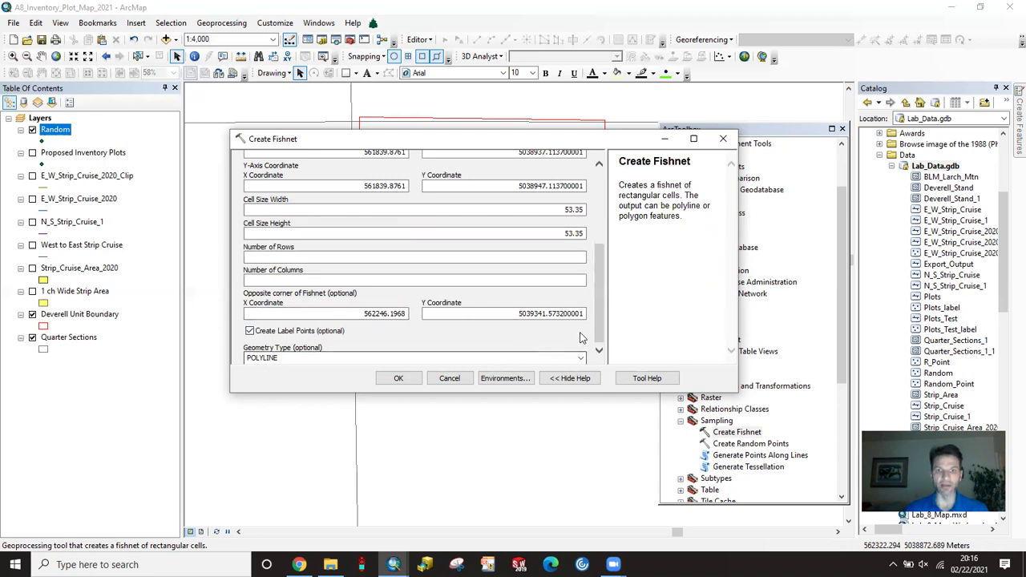
Change the fishnet geometry type to POLYGON and run Create Fishnet.
click(581, 358)
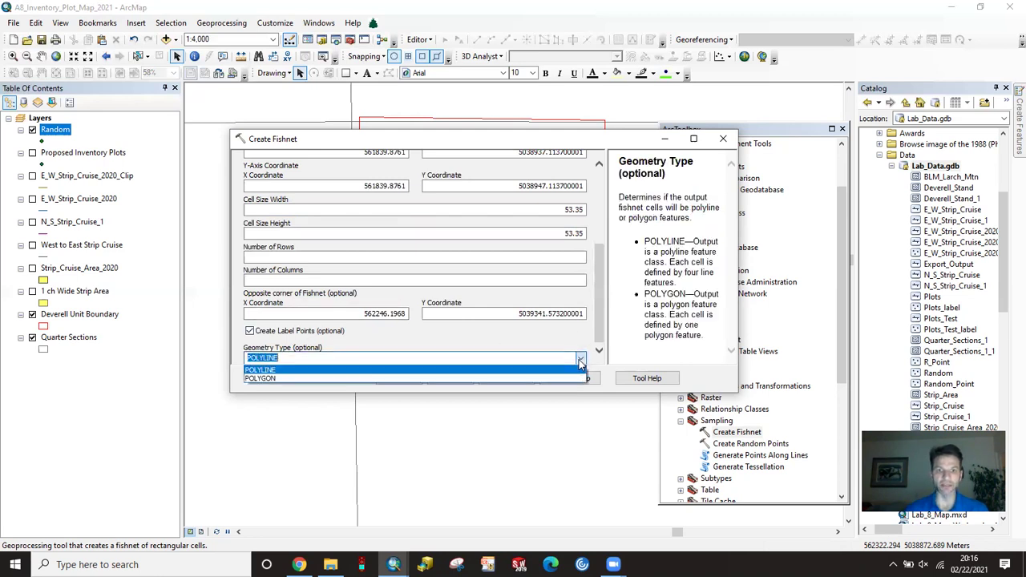
click(318, 378)
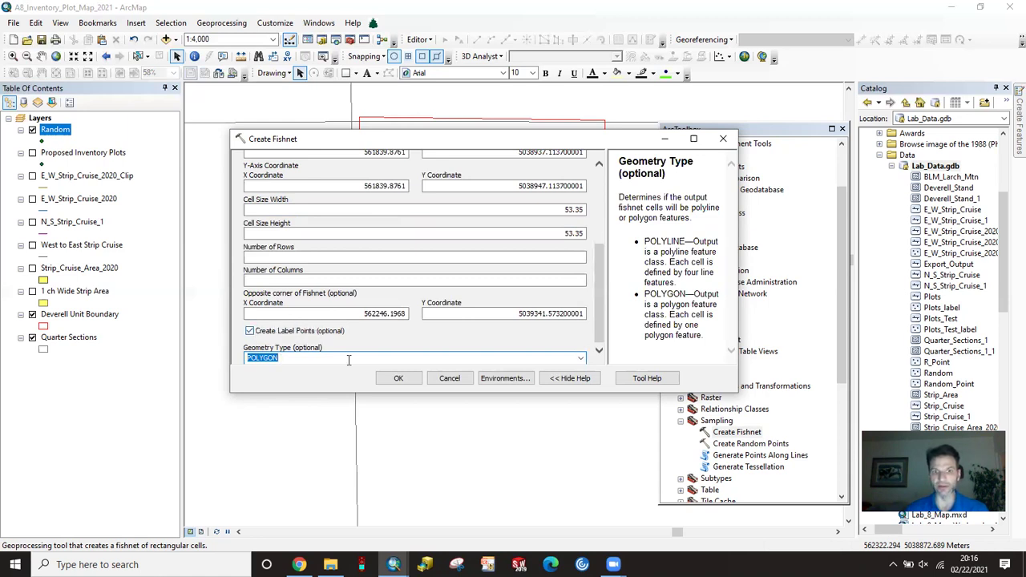
click(400, 380)
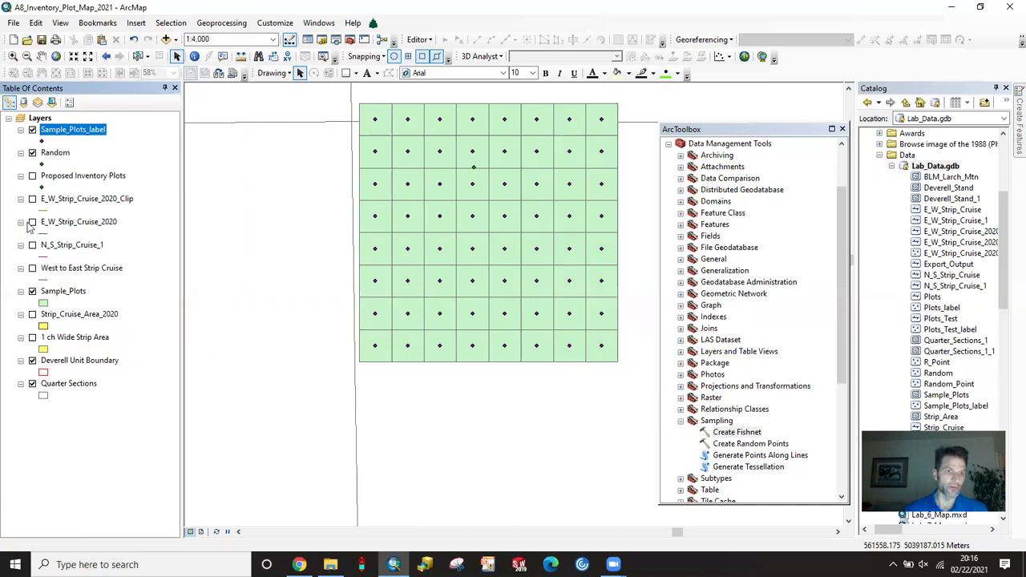
Hide the Sample_Plots grid layer so only the label points remain visible.
click(32, 291)
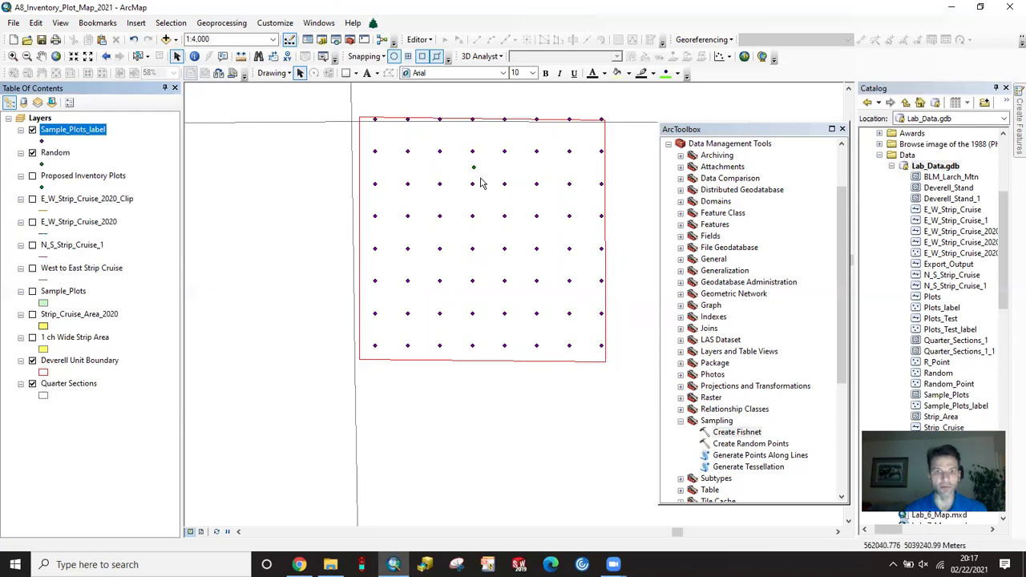
Zoom in on a small cluster of plot points around the Random point.
click(13, 56)
drag(448, 141, 523, 197)
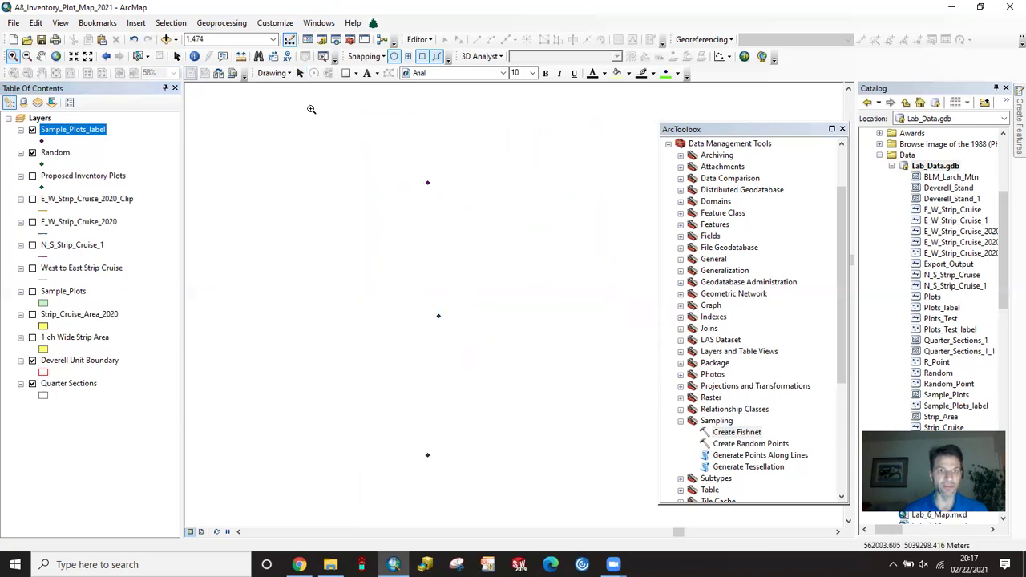
Measure the Random point's distances to neighbouring points (85.83 and 89.71 ft), then restore the previous extent.
click(241, 58)
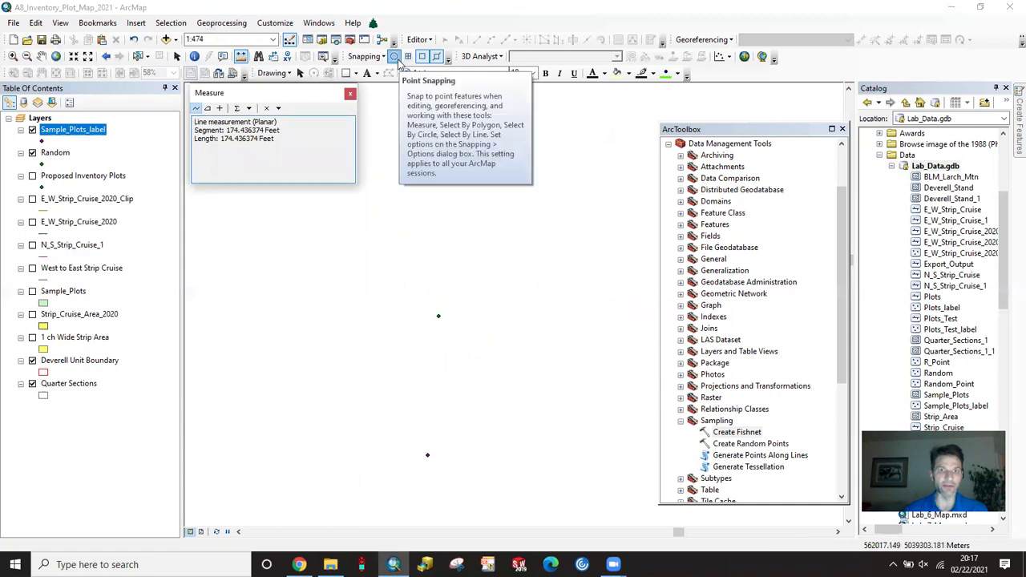
click(429, 183)
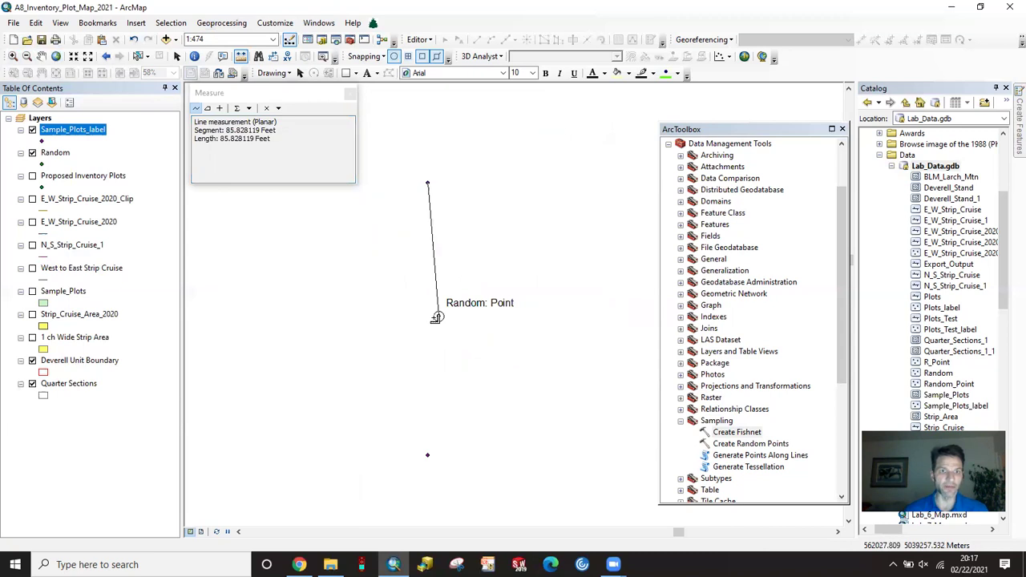
double_click(437, 317)
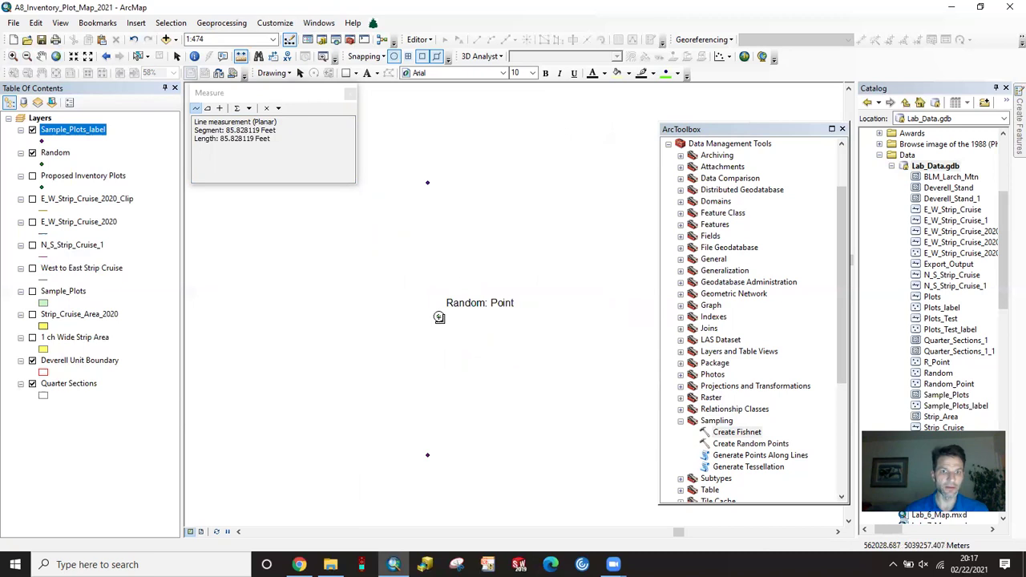
click(440, 317)
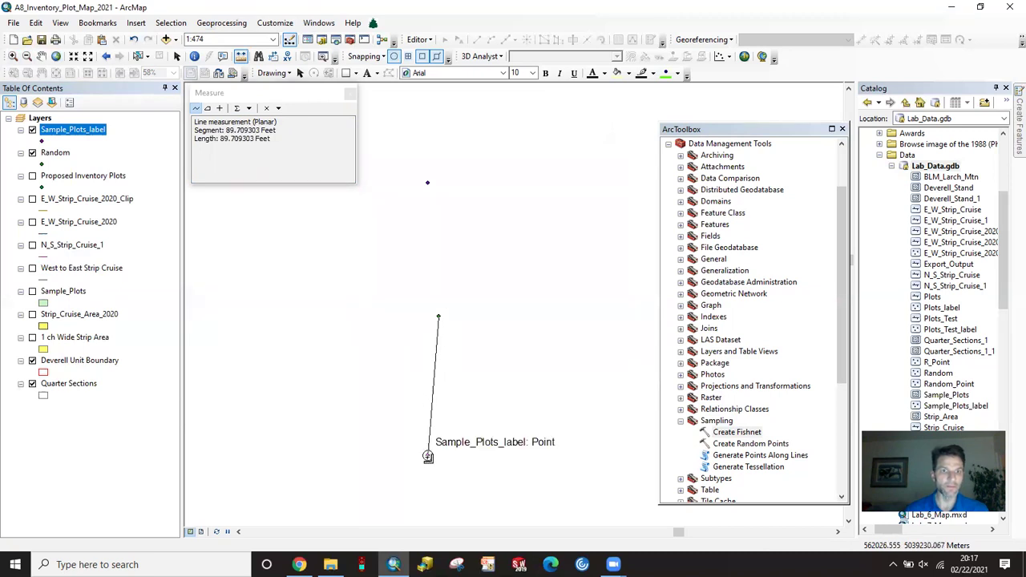
double_click(428, 456)
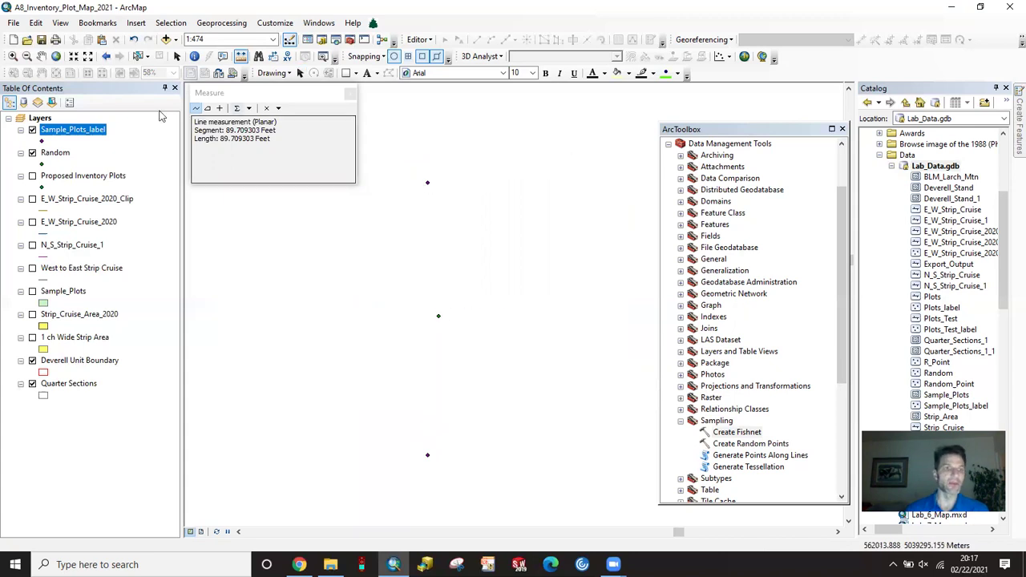
click(105, 56)
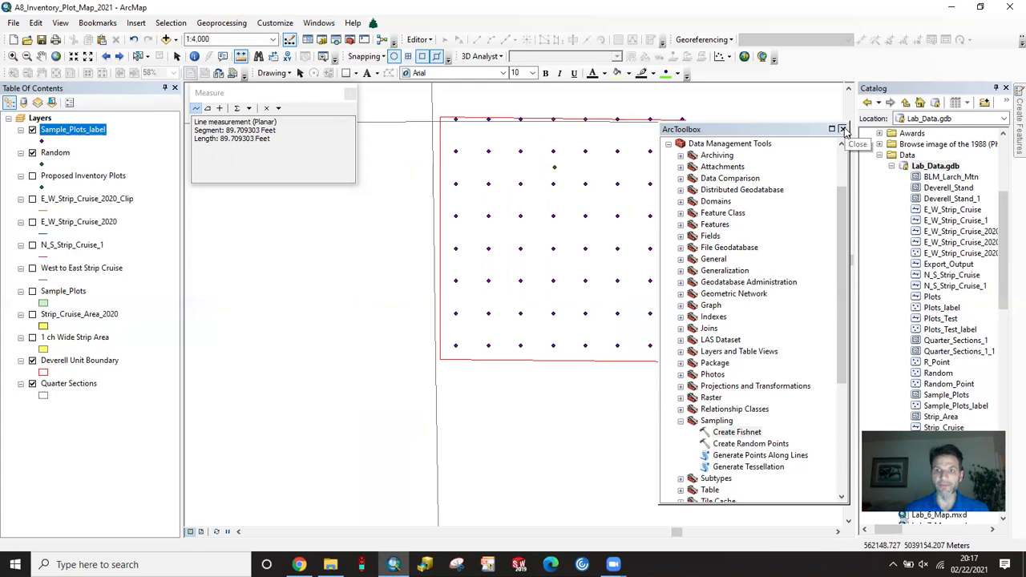
Close ArcToolbox and make Random and Sample_Plots unselectable, leaving only Sample_Plots_label selectable.
click(843, 129)
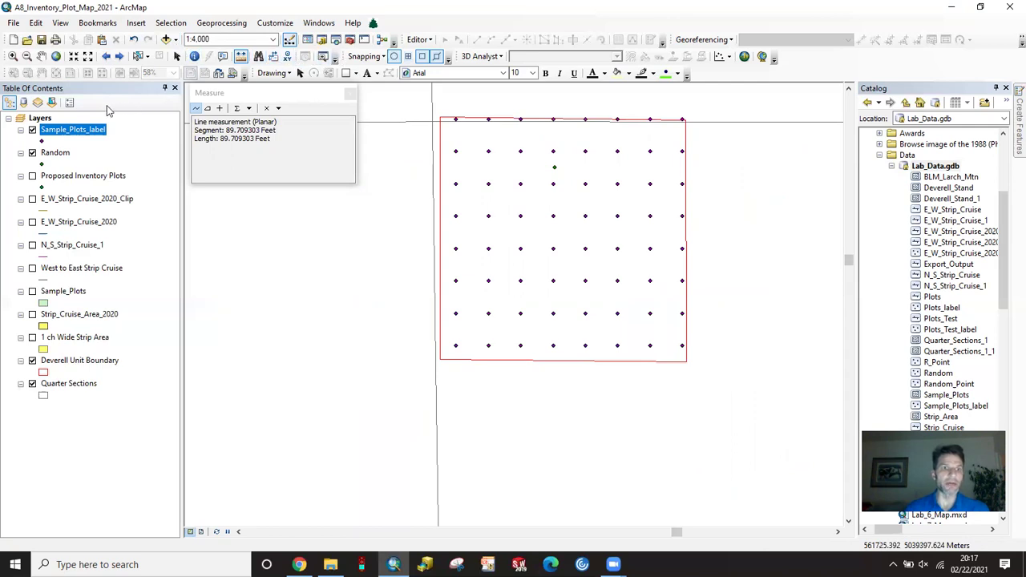
click(52, 104)
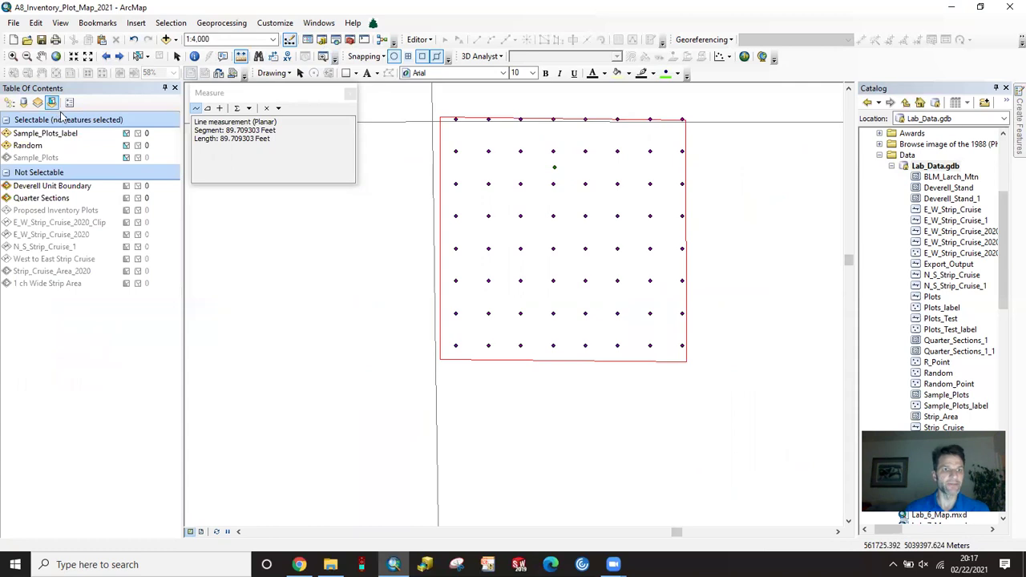
click(126, 147)
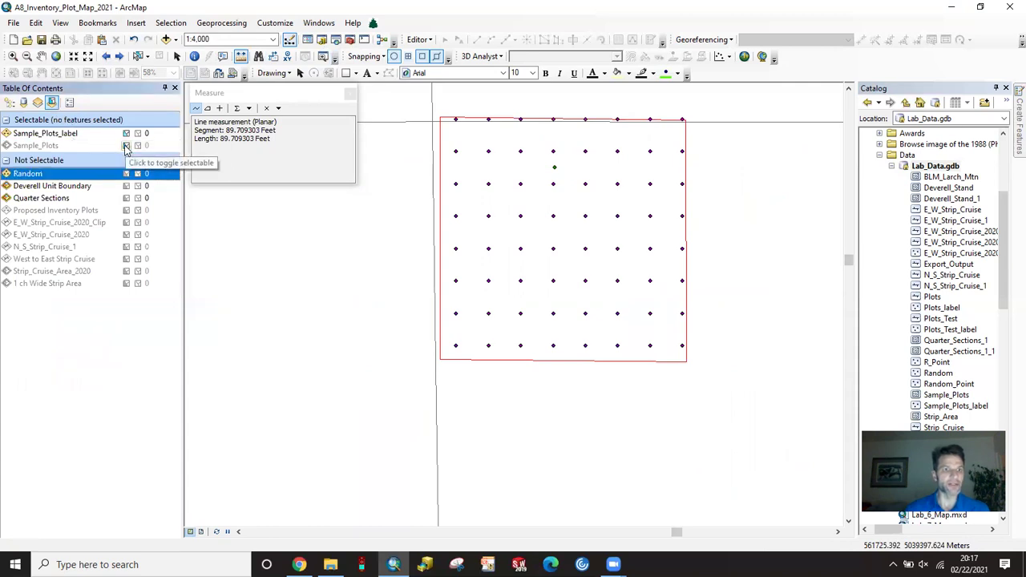
click(126, 147)
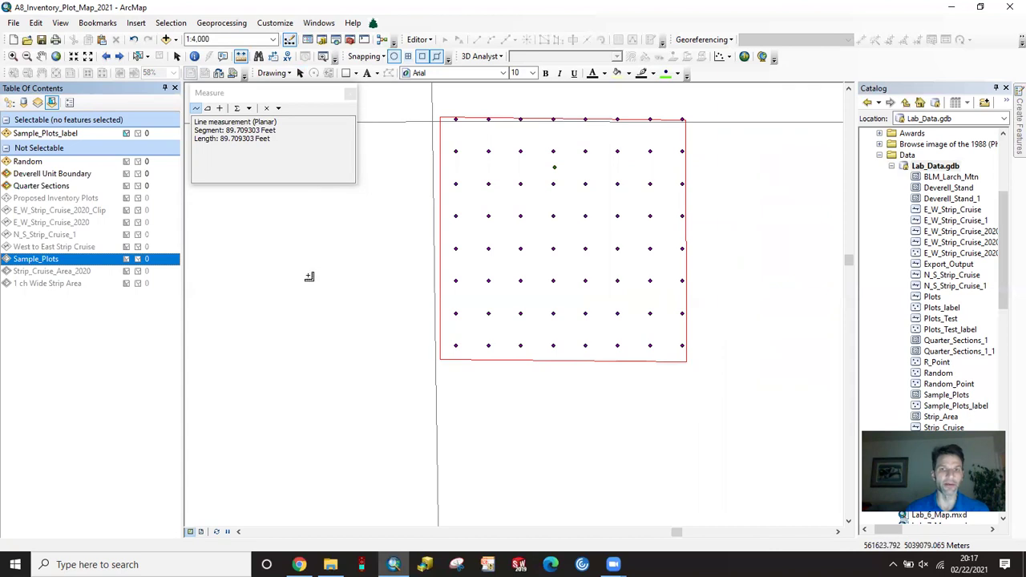
Box-select the 64 plot points in the 8-by-8 grid and turn on Point Snapping.
click(138, 56)
drag(426, 96, 752, 366)
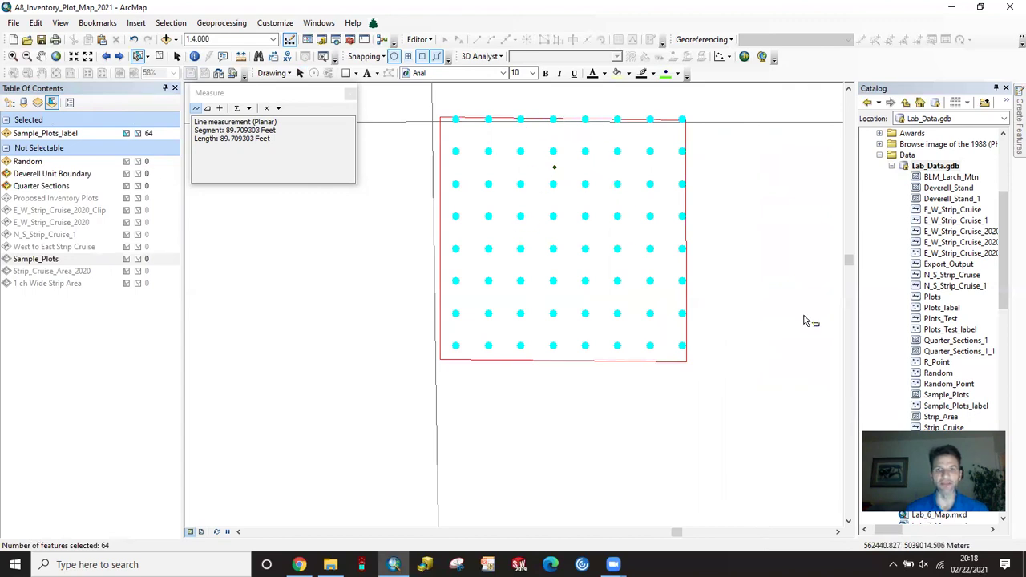
click(418, 40)
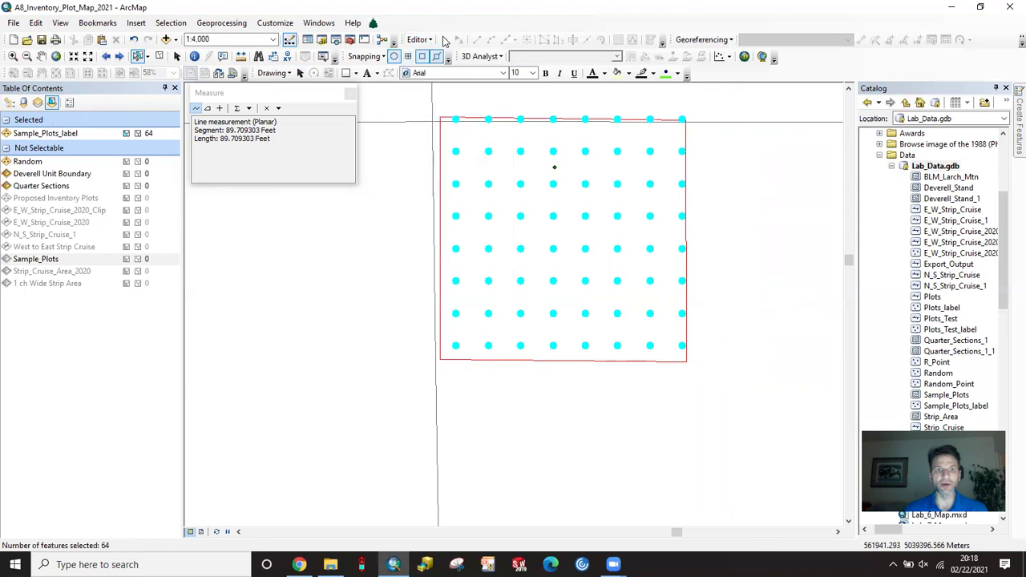
click(277, 23)
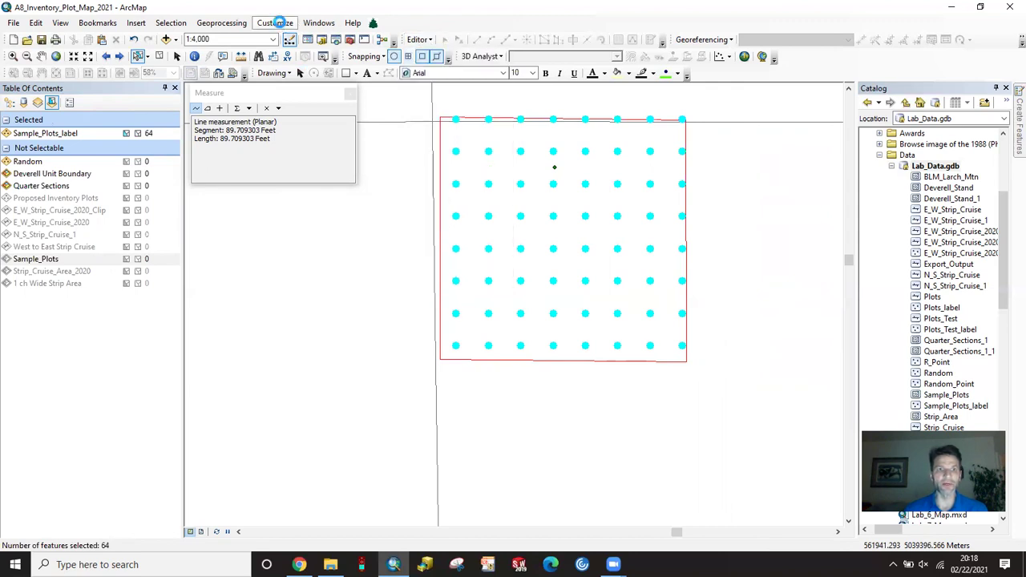
click(277, 22)
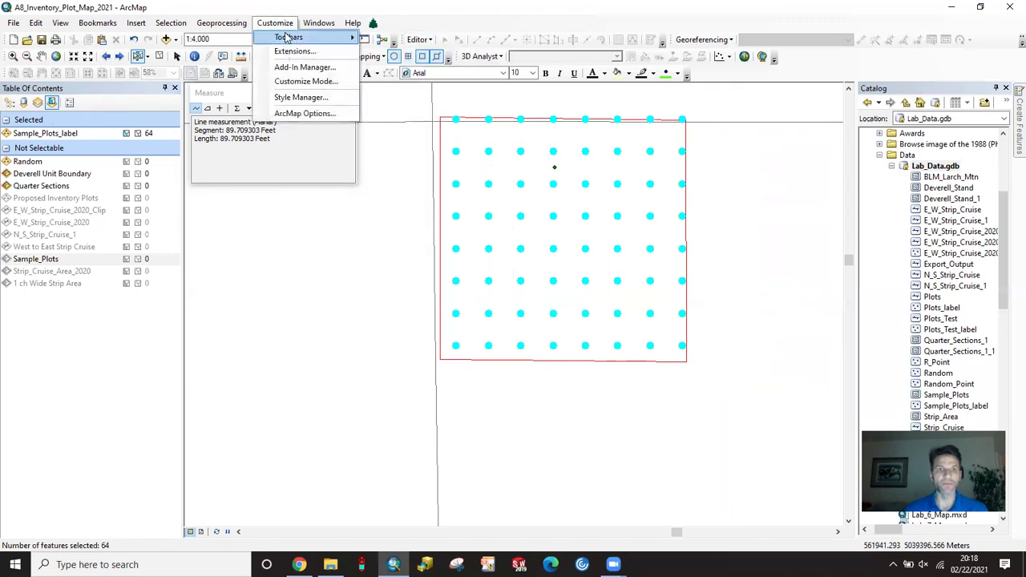
mouse_move(288, 37)
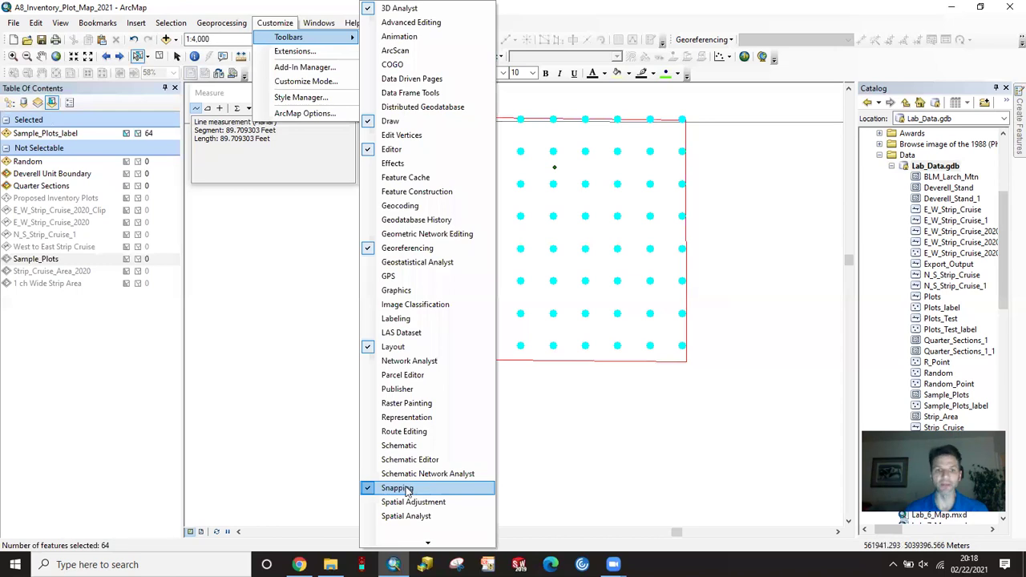
click(652, 20)
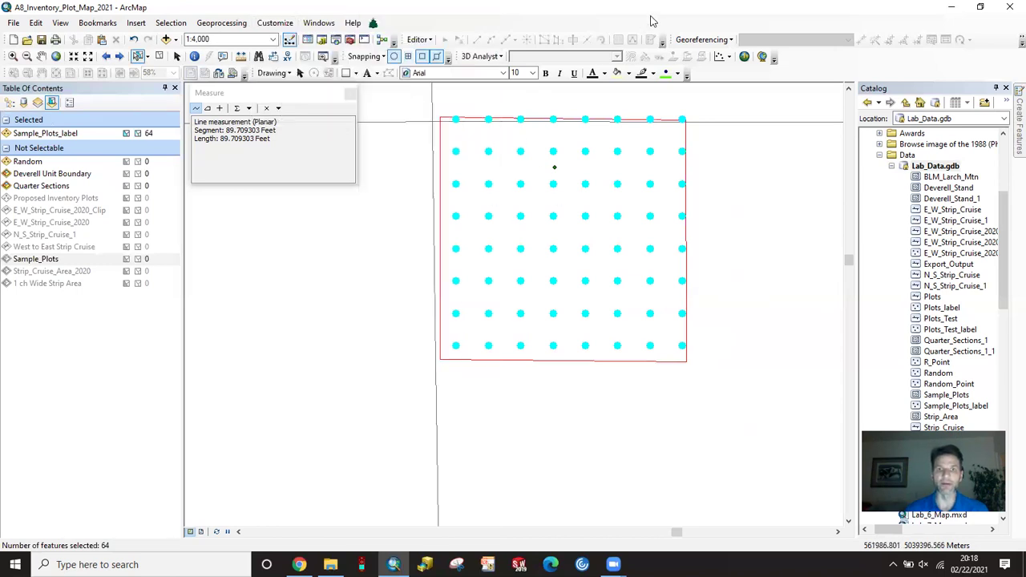
click(395, 58)
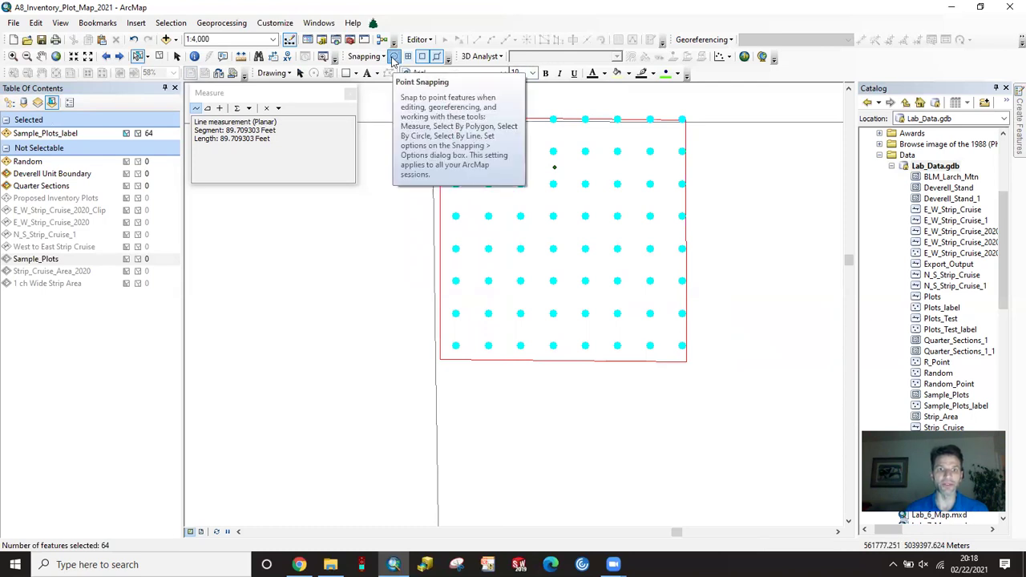
Start editing, then pick the Sample_Plots_label template with the Point construction tool in Create Features.
click(420, 40)
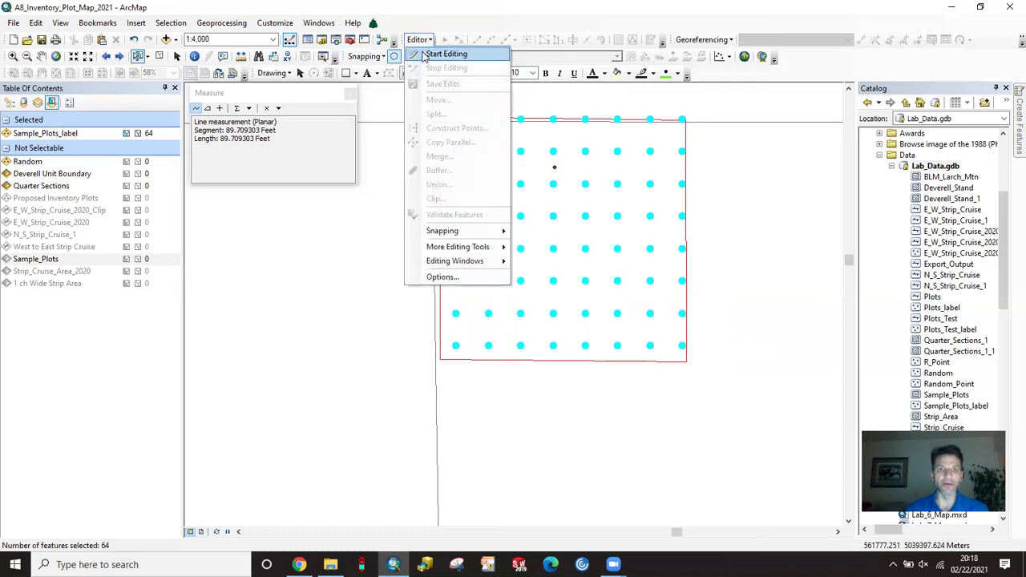
click(427, 56)
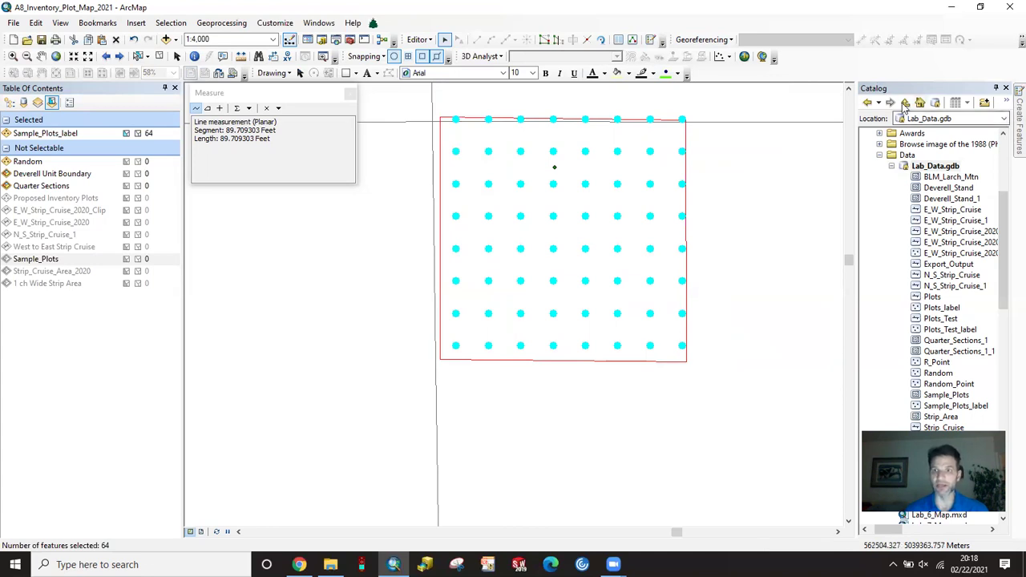
click(651, 40)
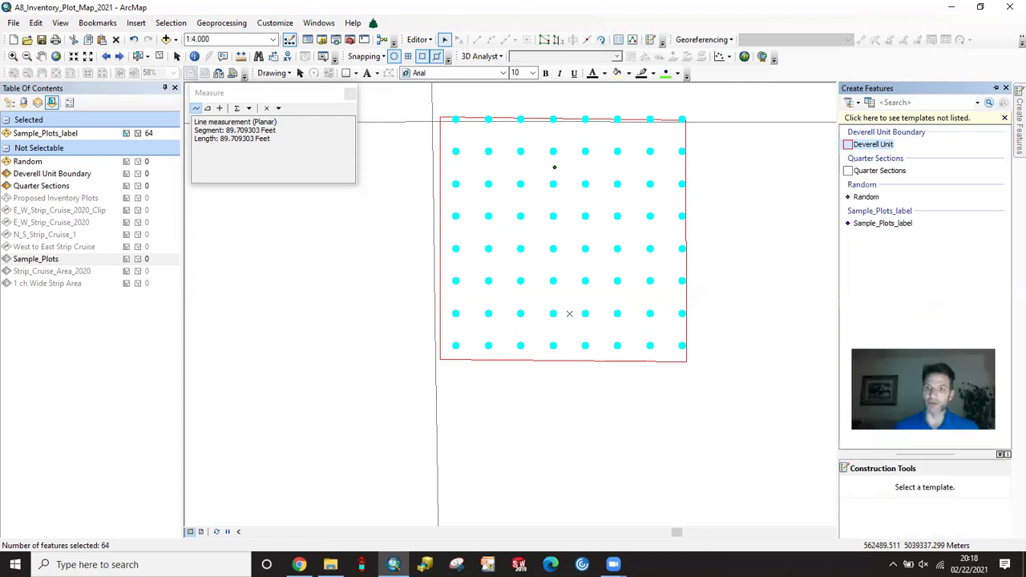
click(878, 227)
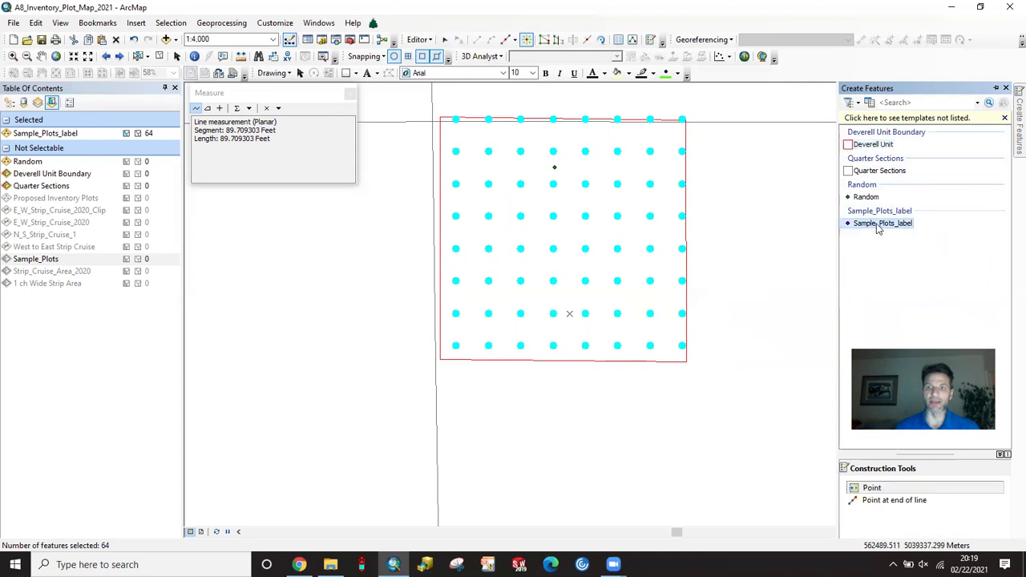
click(869, 490)
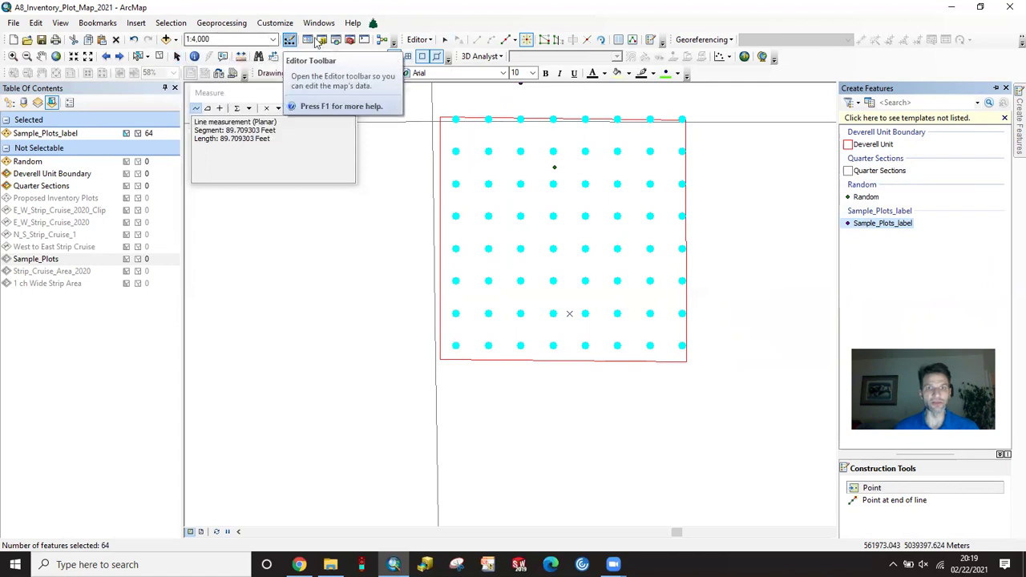
Drag the selected plot grid onto the Deverell Unit Boundary and zoom in to verify alignment.
click(445, 40)
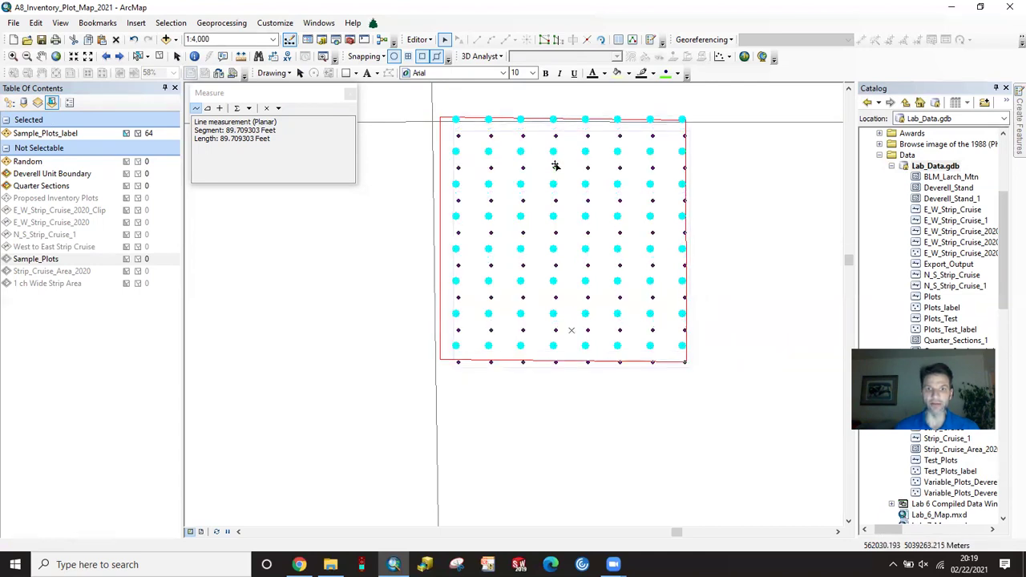
drag(555, 170, 557, 165)
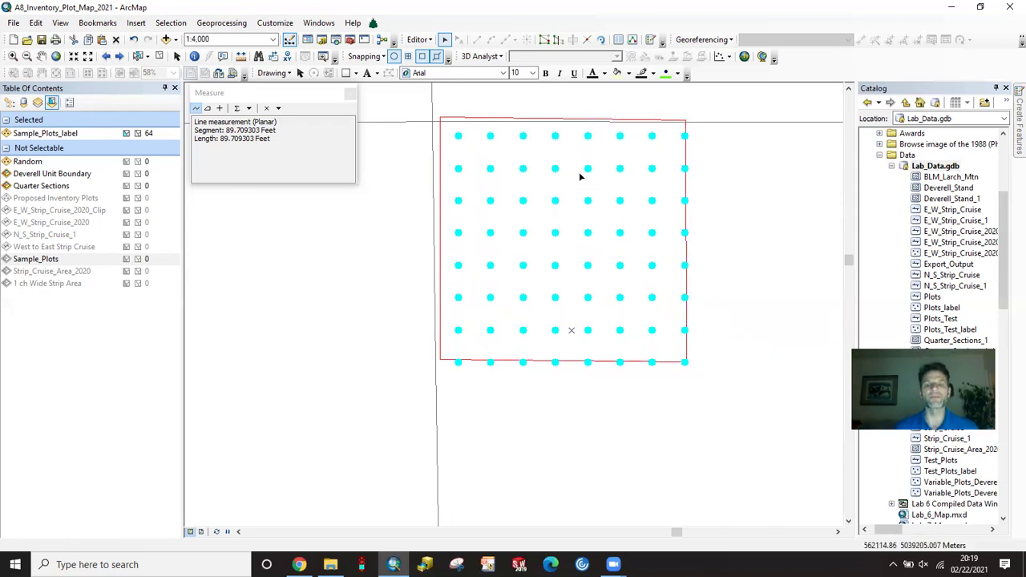
click(14, 58)
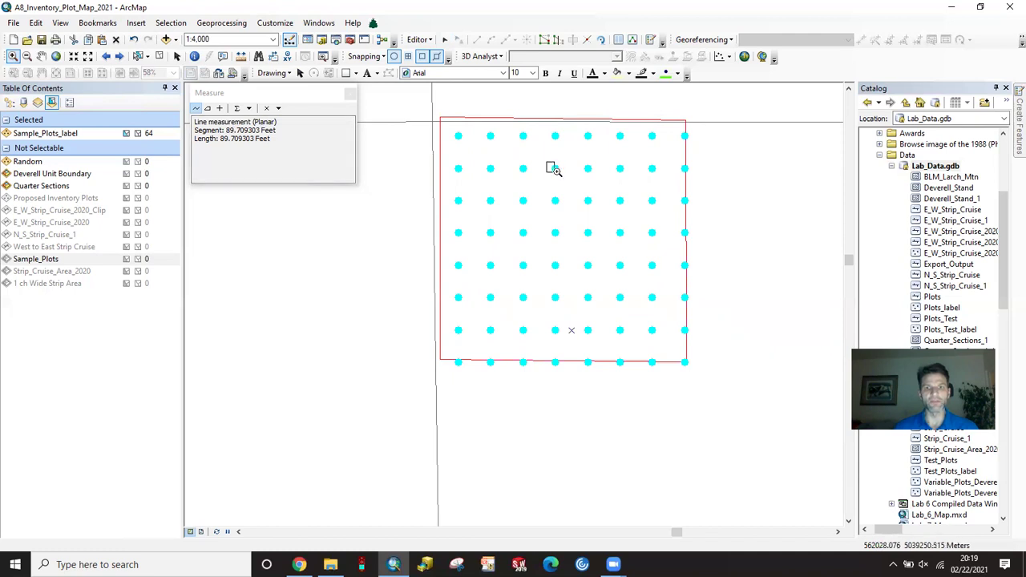
drag(552, 166, 555, 170)
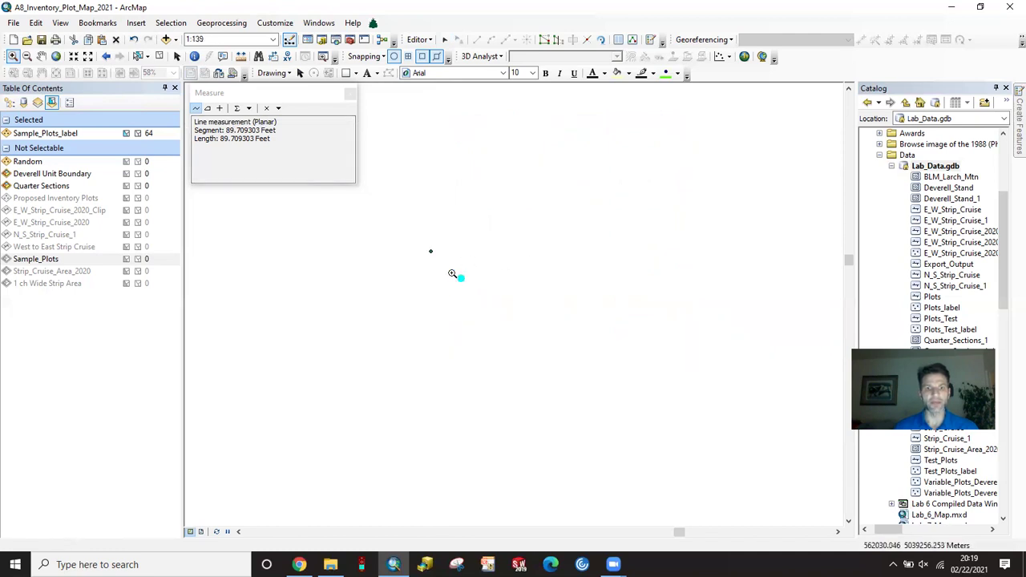
click(444, 40)
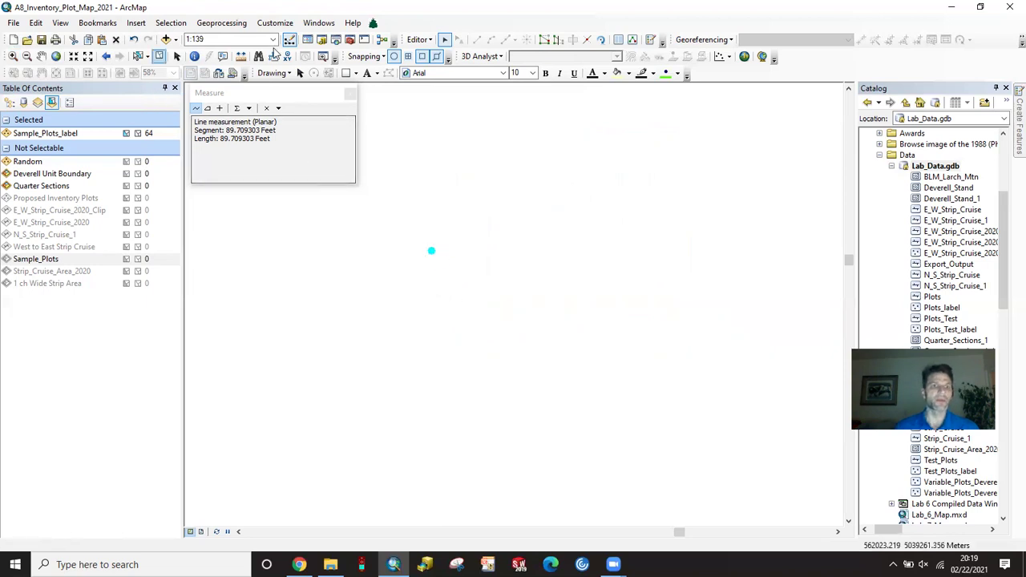
Stop editing and save the edits.
click(419, 39)
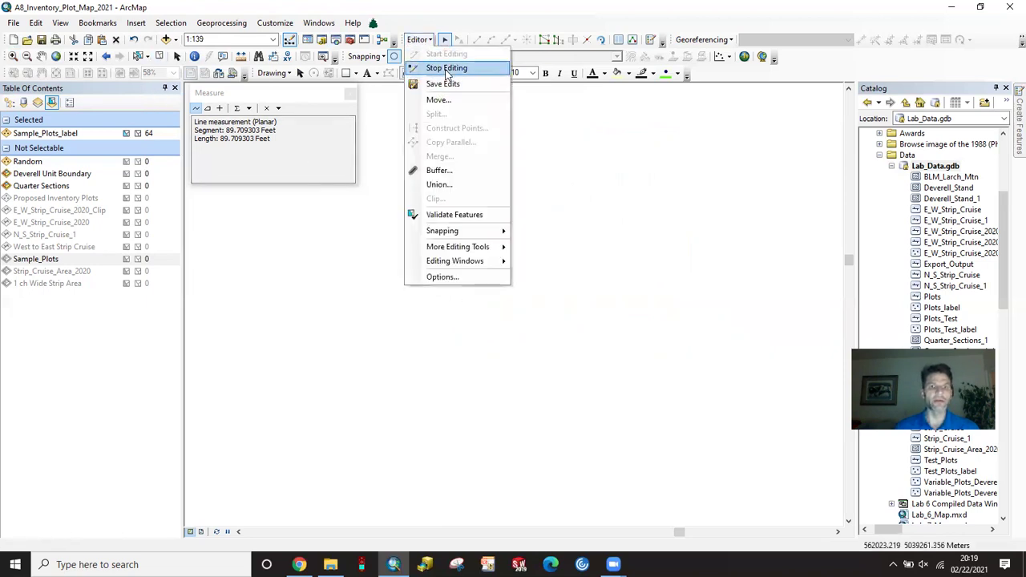
click(447, 69)
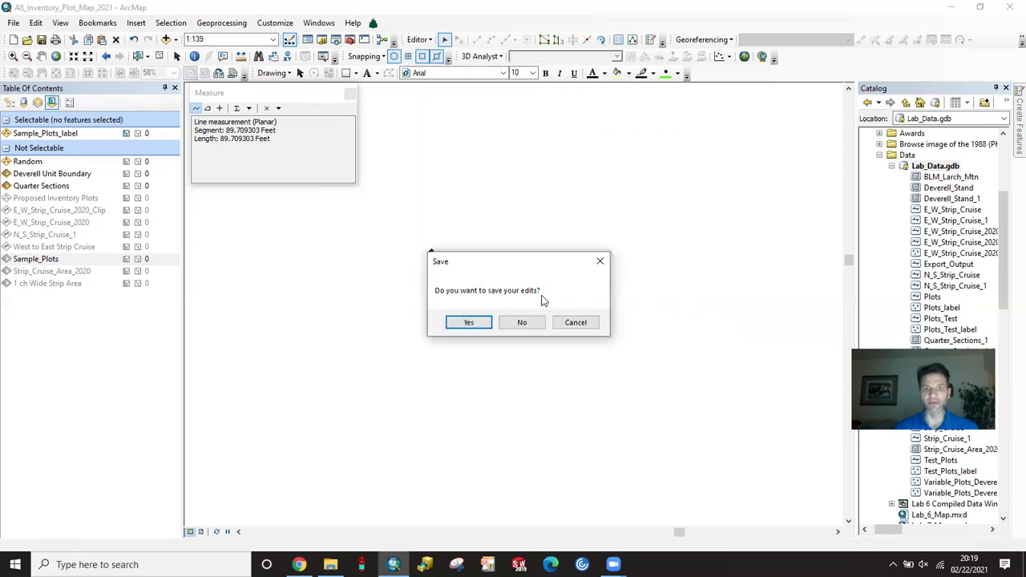
click(468, 323)
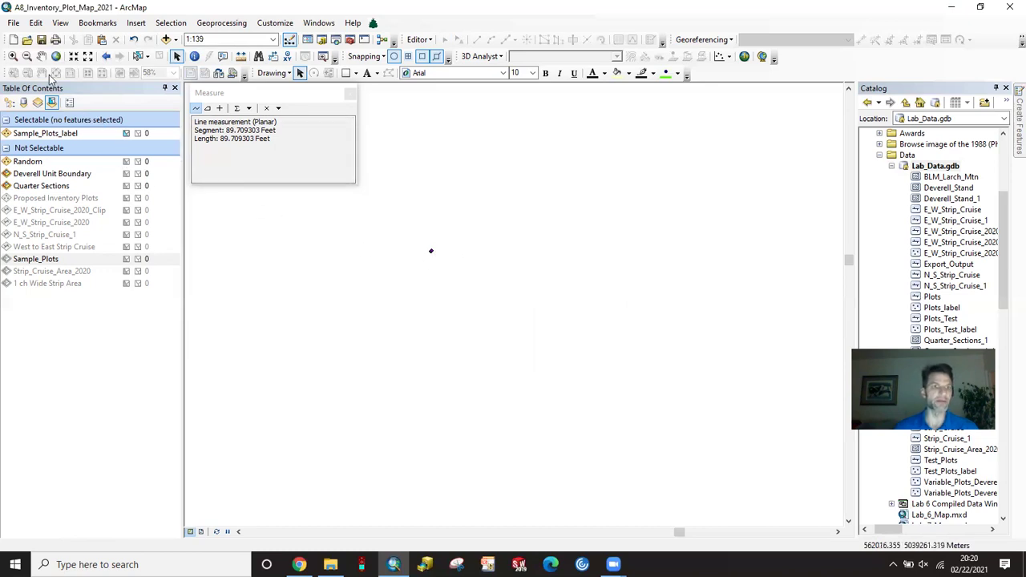
List layers by drawing order and zoom to the Sample_Plots_label layer to inspect the boundary points.
click(9, 102)
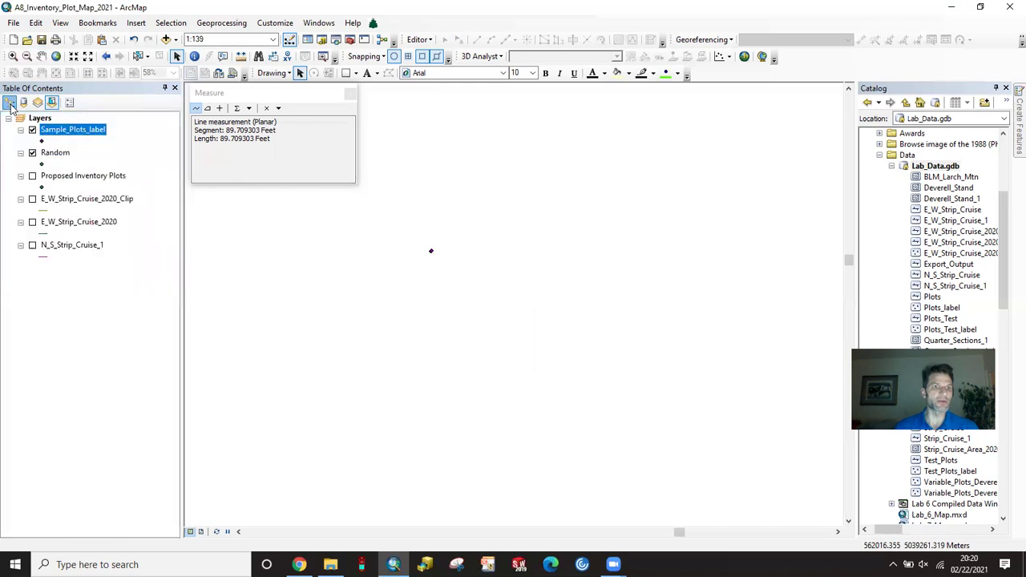
right_click(72, 131)
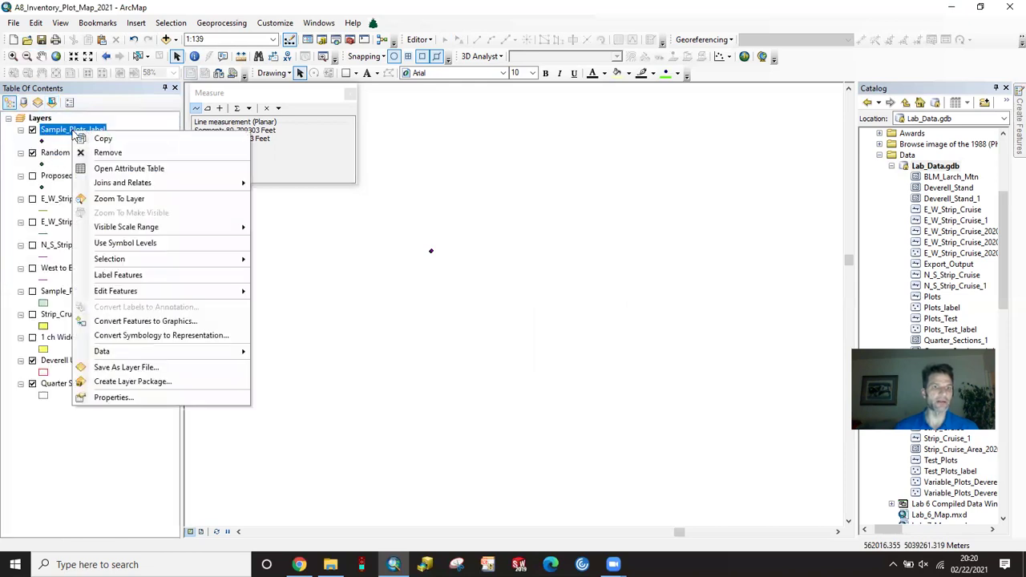
click(138, 201)
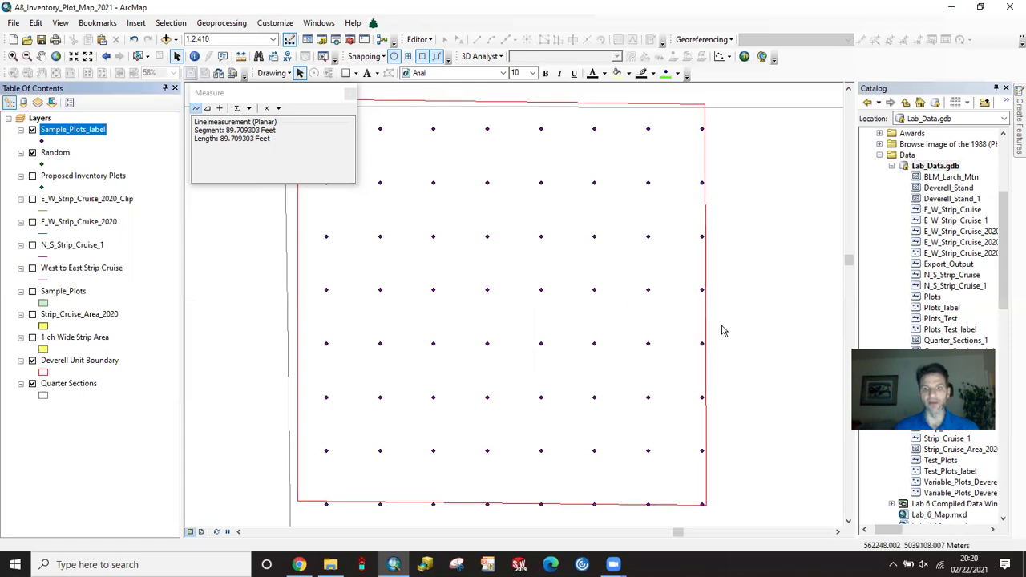
scroll(554, 278, up, 2)
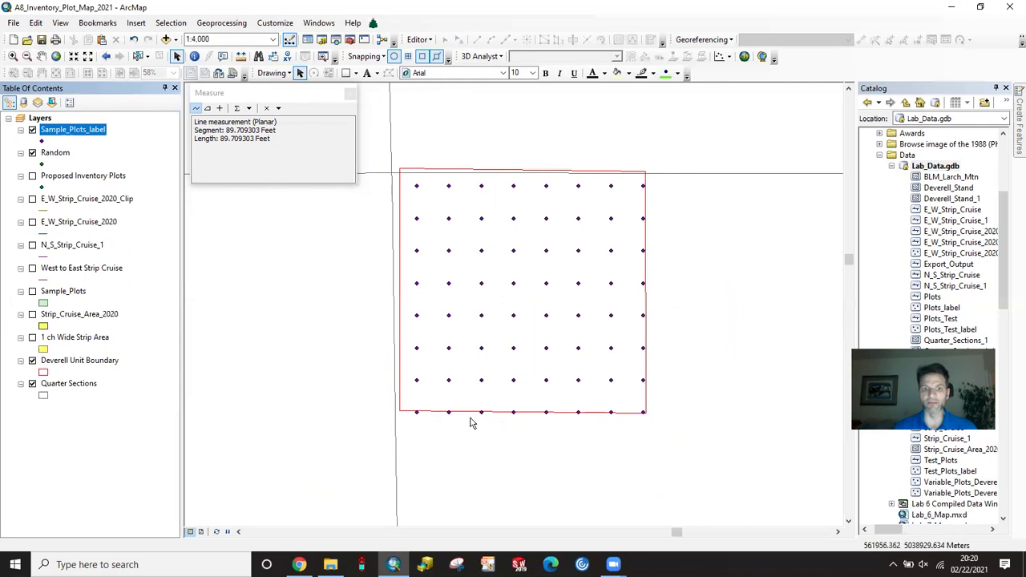
scroll(415, 417, up, 4)
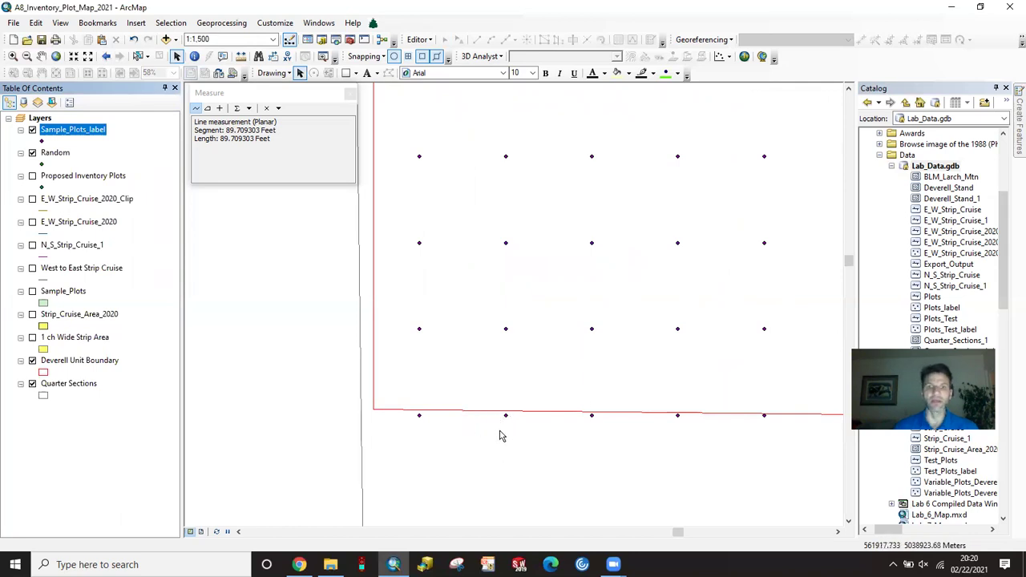
scroll(591, 407, down, 4)
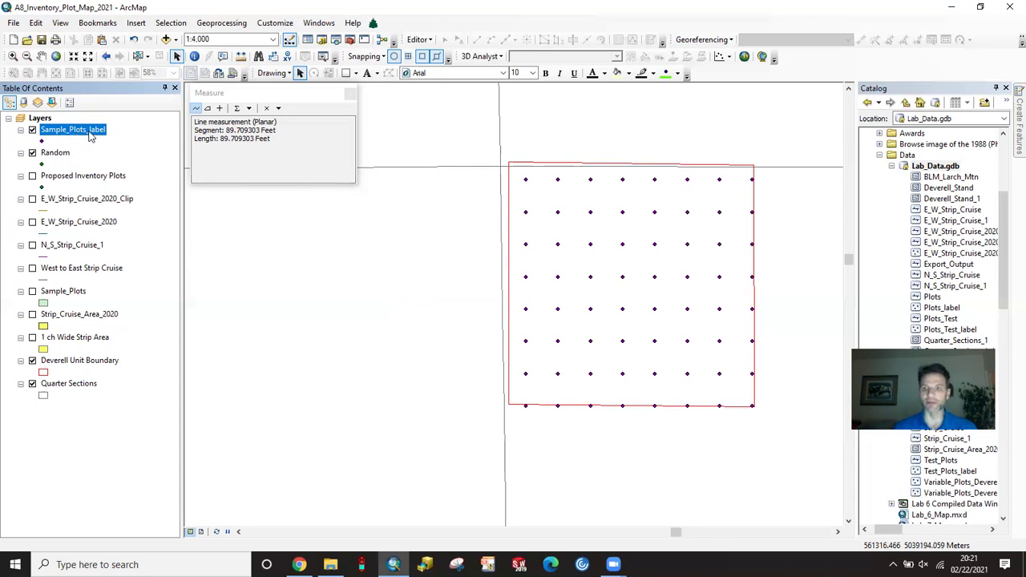
right_click(86, 134)
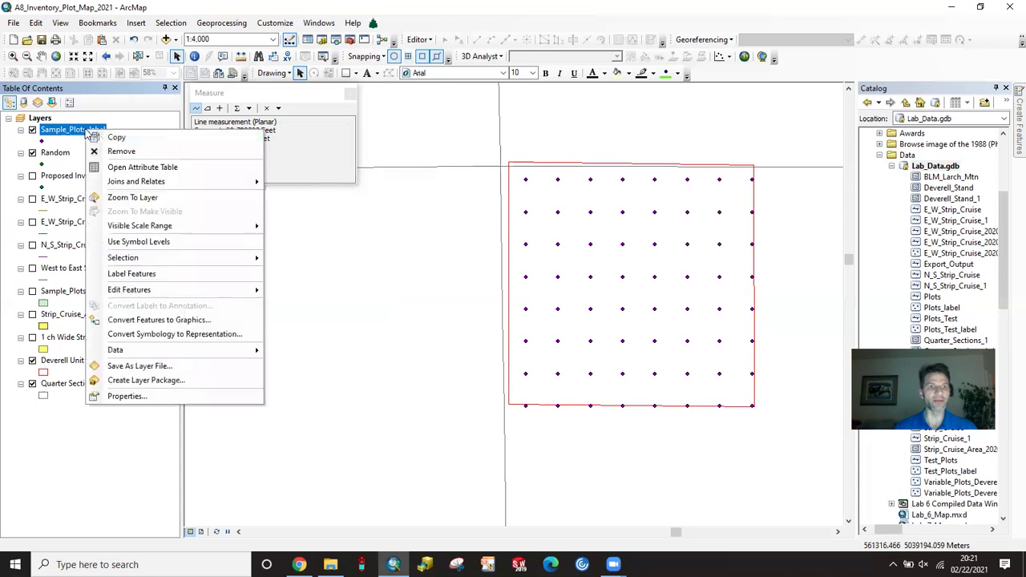
click(120, 170)
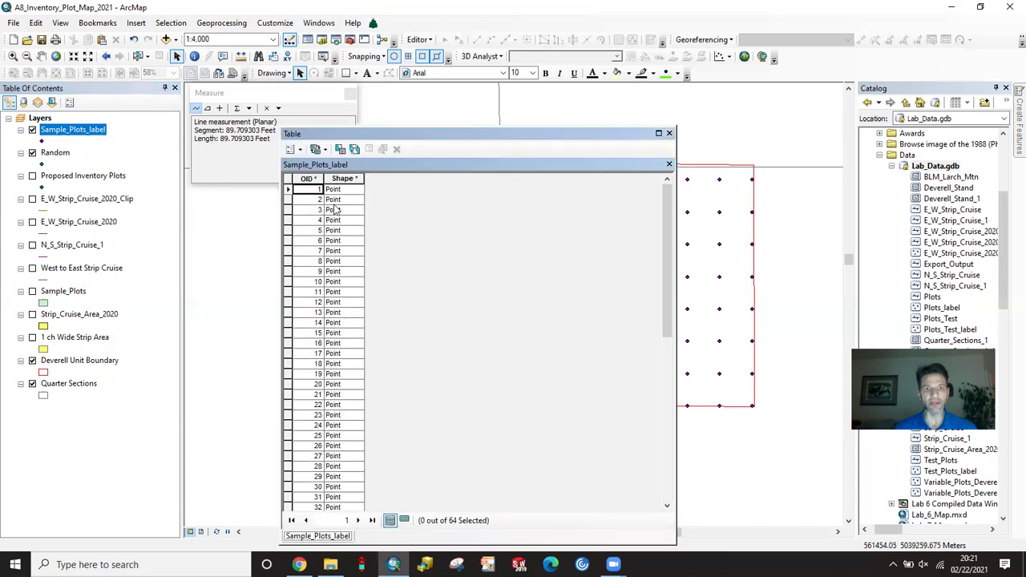
scroll(311, 201, down, 1)
scroll(311, 200, up, 1)
click(669, 133)
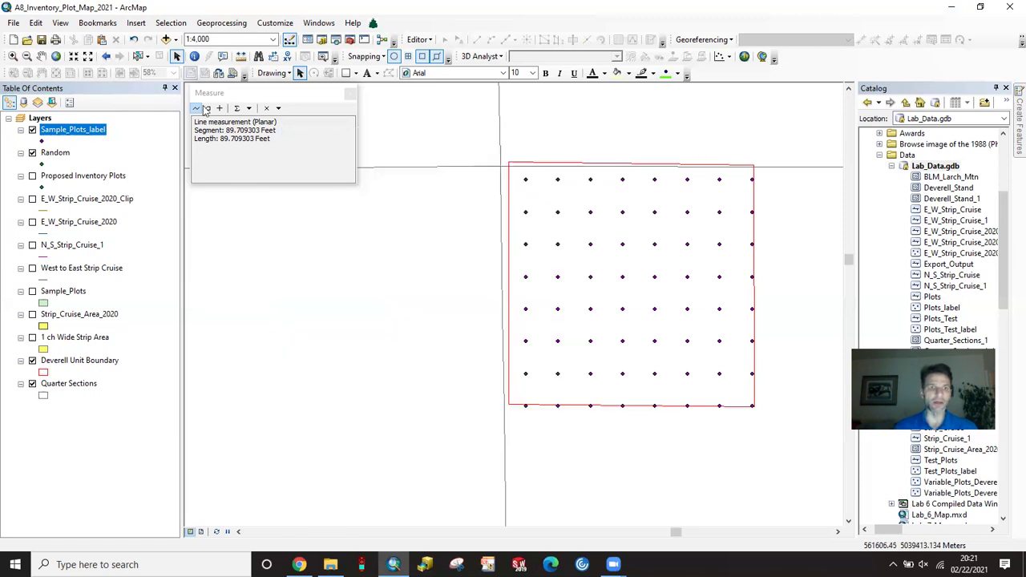
Turn on Label Features for Sample_Plots_label so the points show plot numbers 1–64.
right_click(86, 138)
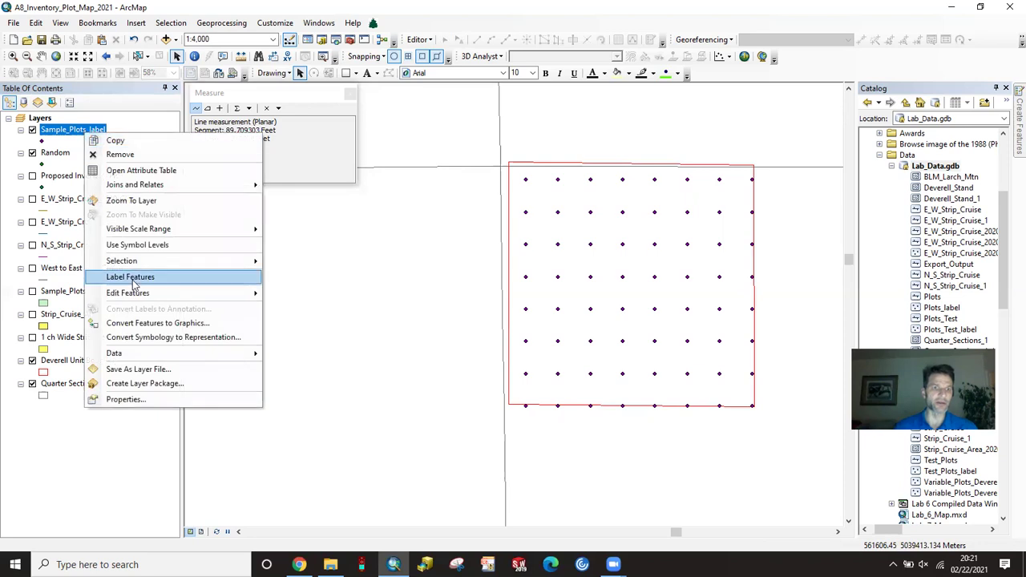
click(133, 280)
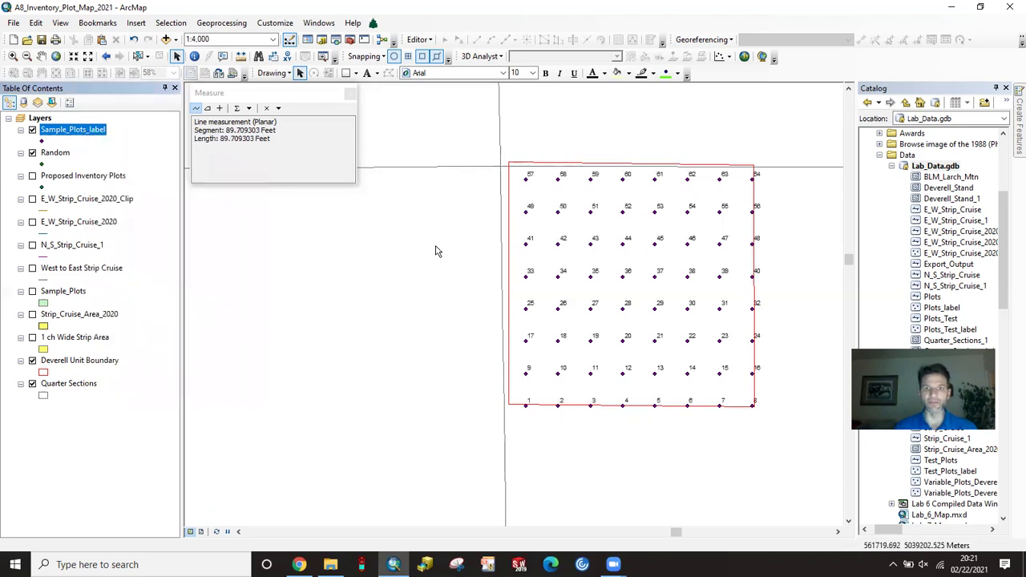